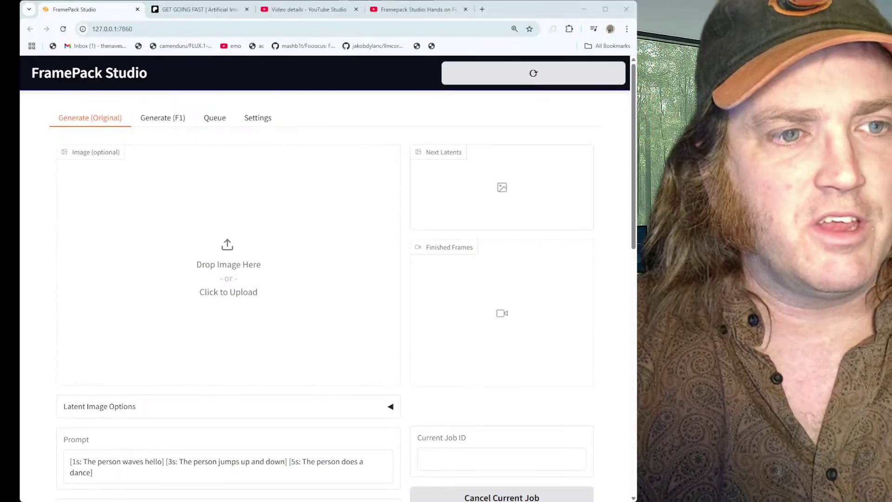
Switch to the Patreon creator page and look over its latest activity and recent posts
click(207, 14)
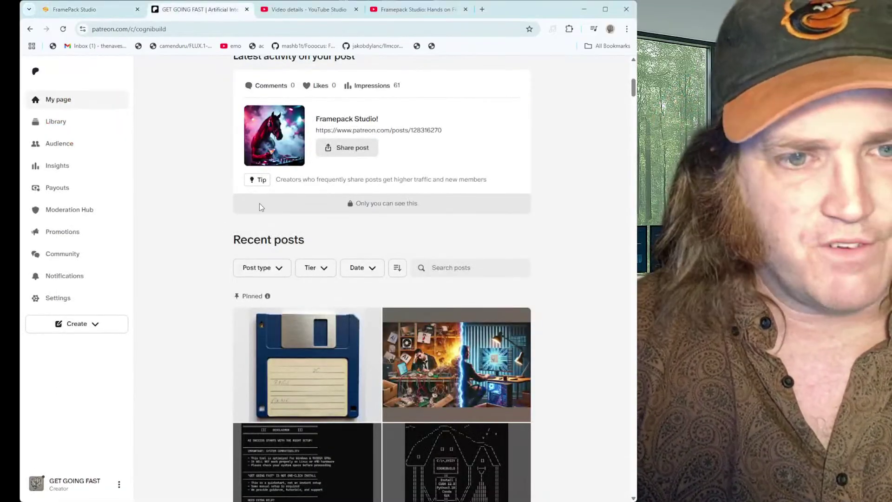
scroll(260, 208, up, 2)
scroll(260, 207, down, 4)
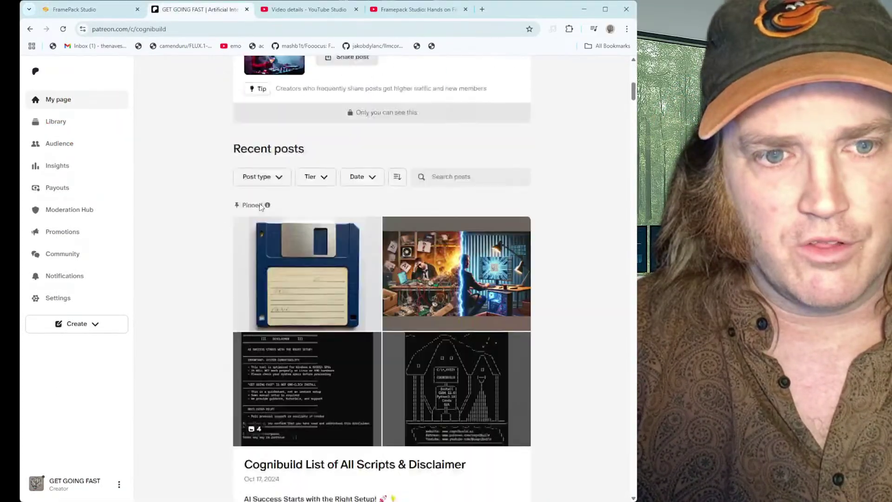
scroll(260, 207, up, 2)
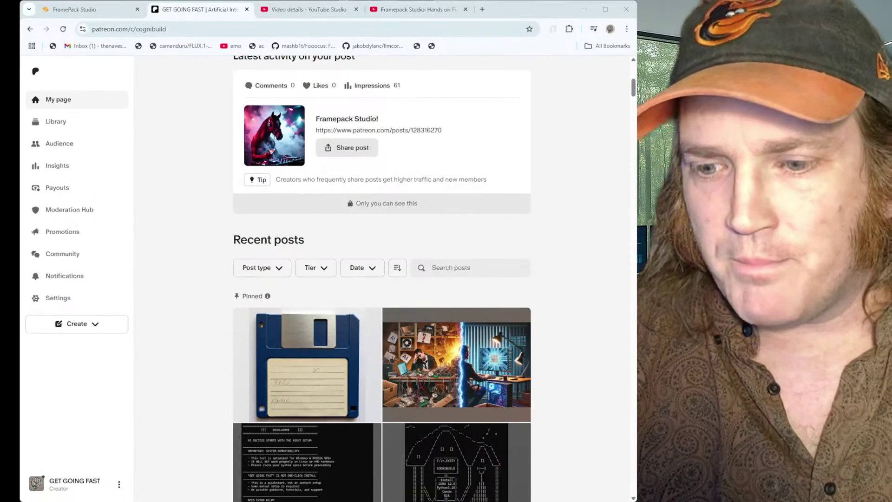
Switch to the incognito browser window and look through the public Patreon page's membership tiers, recent posts and collections
key(alt+Tab)
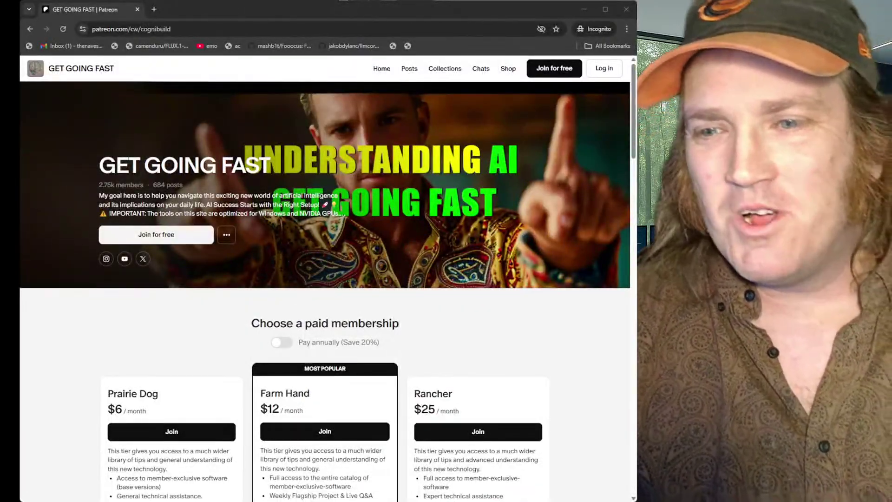
scroll(325, 279, down, 10)
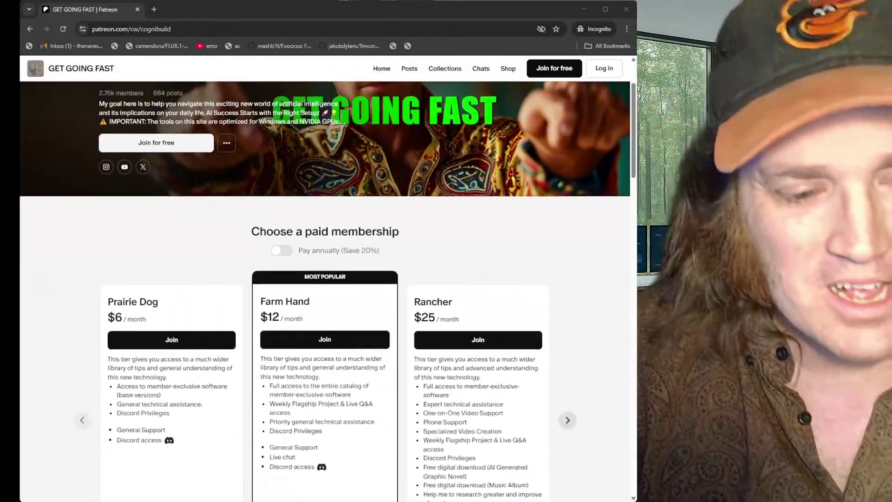
scroll(325, 279, up, 10)
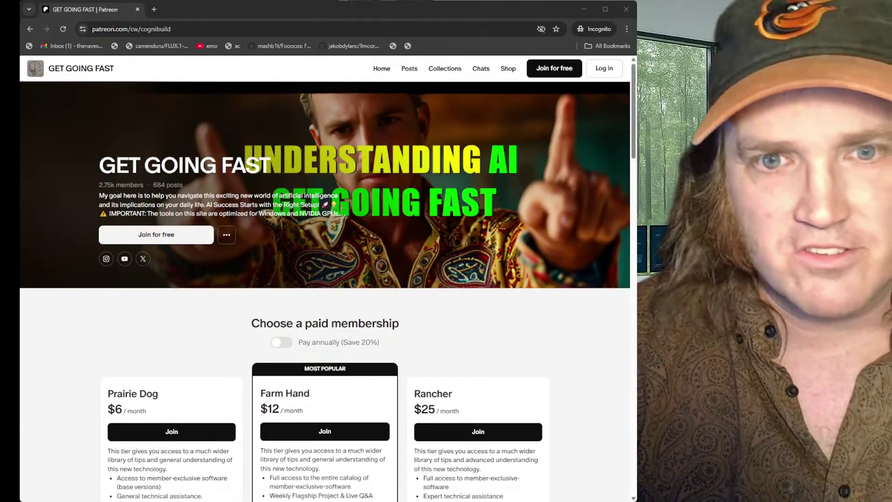
click(485, 16)
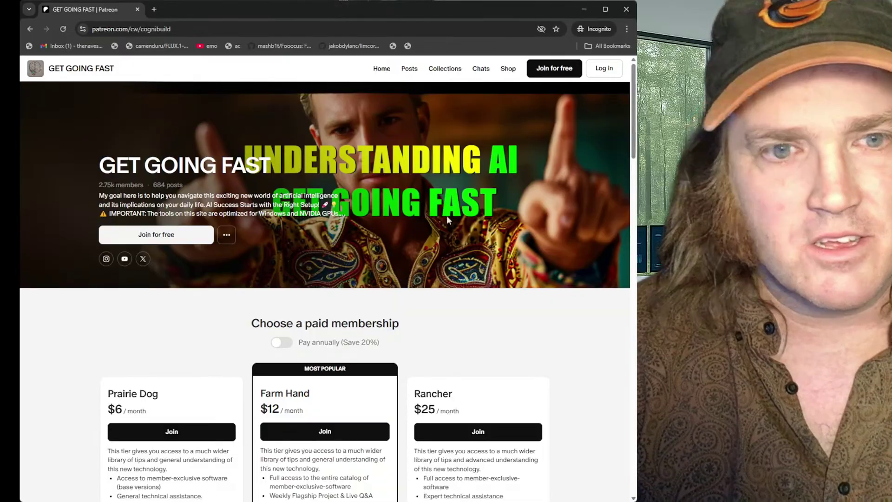
scroll(381, 161, down, 10)
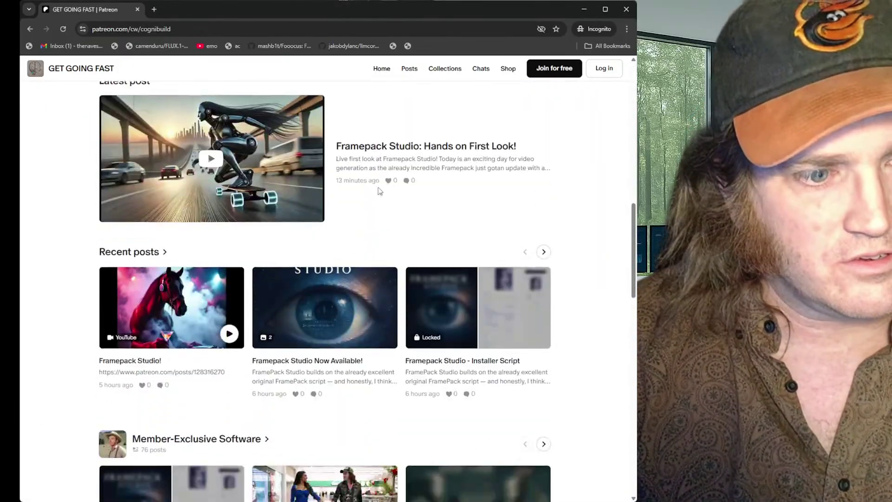
scroll(380, 192, down, 18)
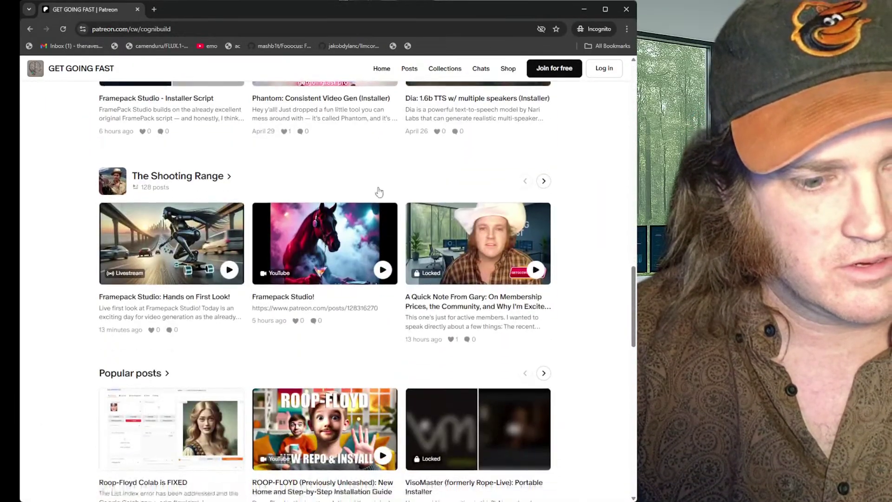
scroll(379, 191, up, 15)
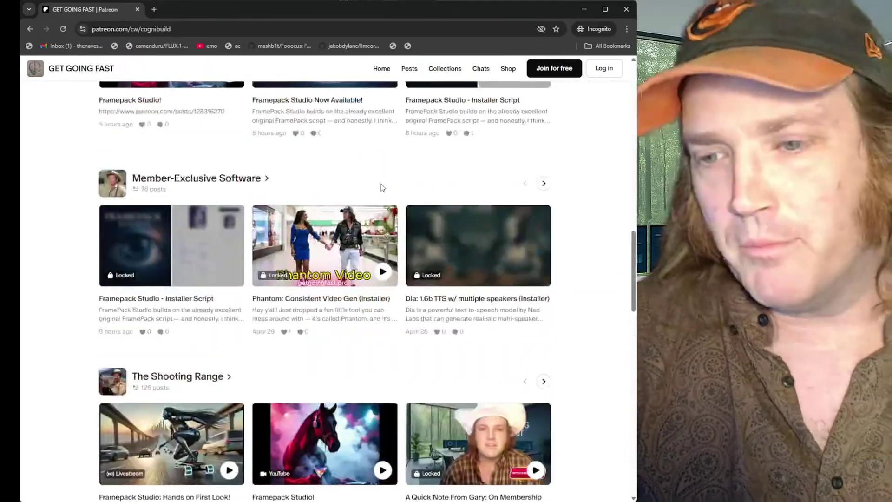
scroll(382, 188, up, 8)
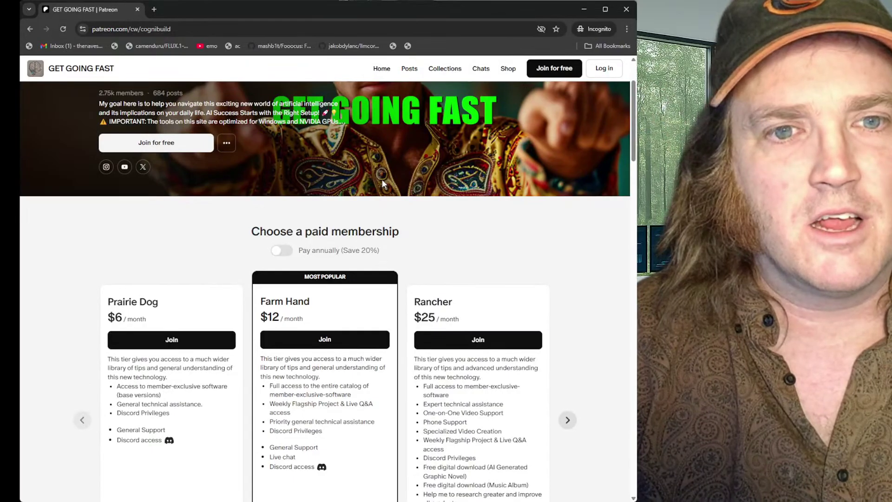
scroll(382, 184, down, 10)
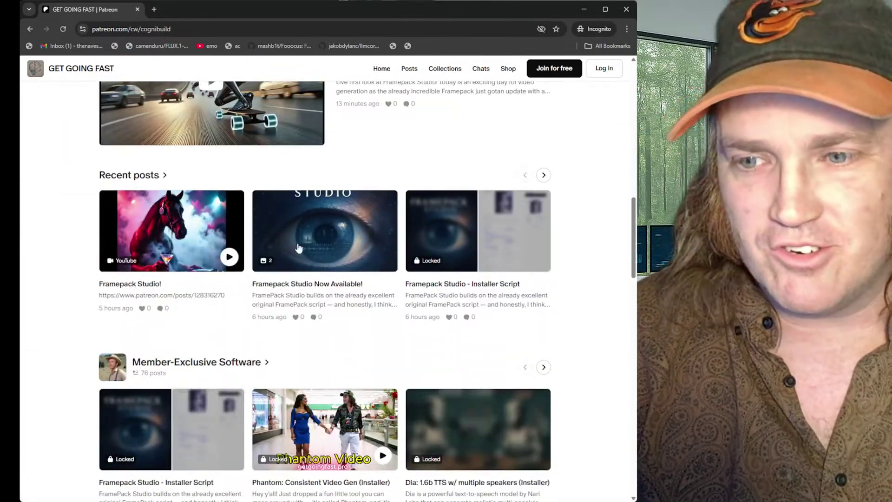
Open the "Framepack Studio!" post and play its "Framepack Studio - Image to Video Examples" video
click(229, 256)
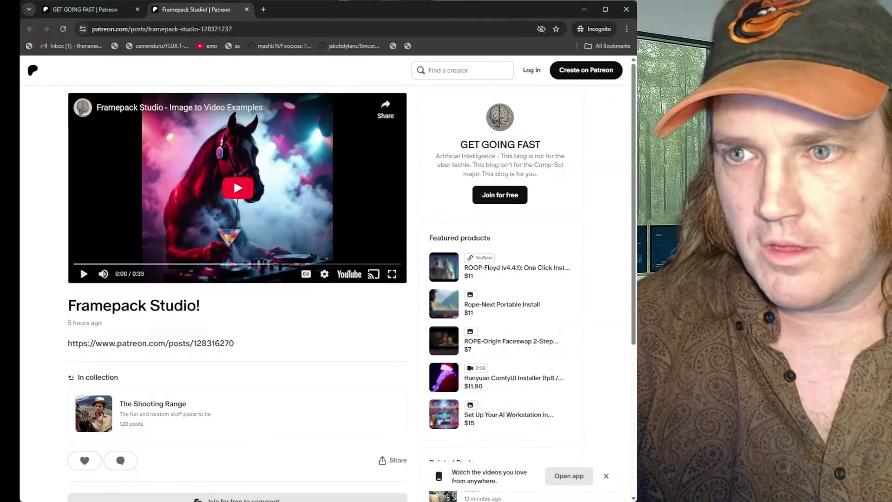
click(245, 193)
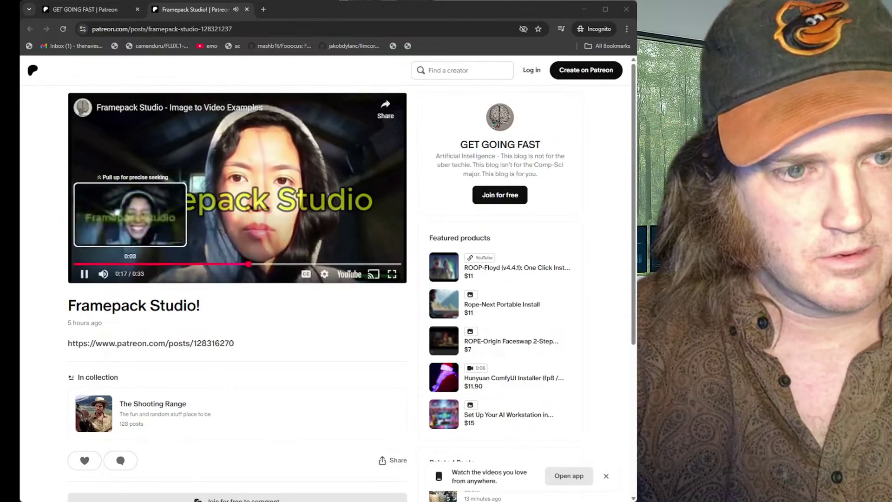
click(127, 275)
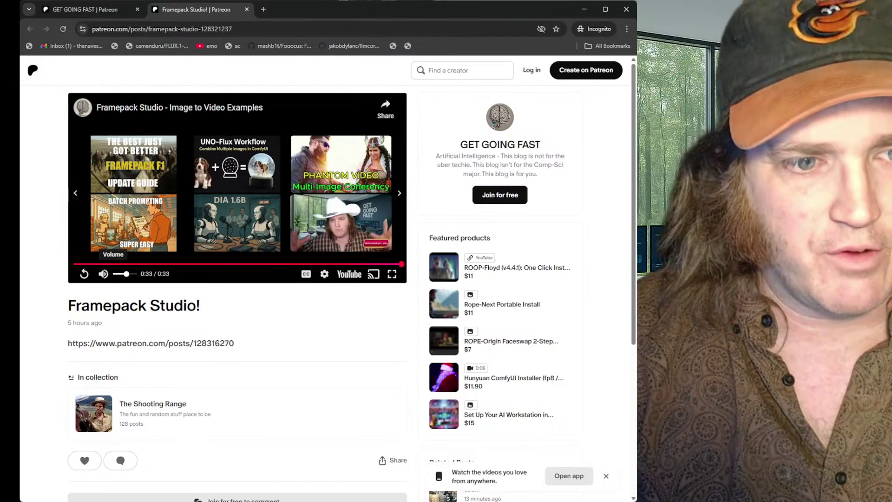
Open the generated MP4 clips from the Desktop in the browser and play them
drag(298, 21, 305, 18)
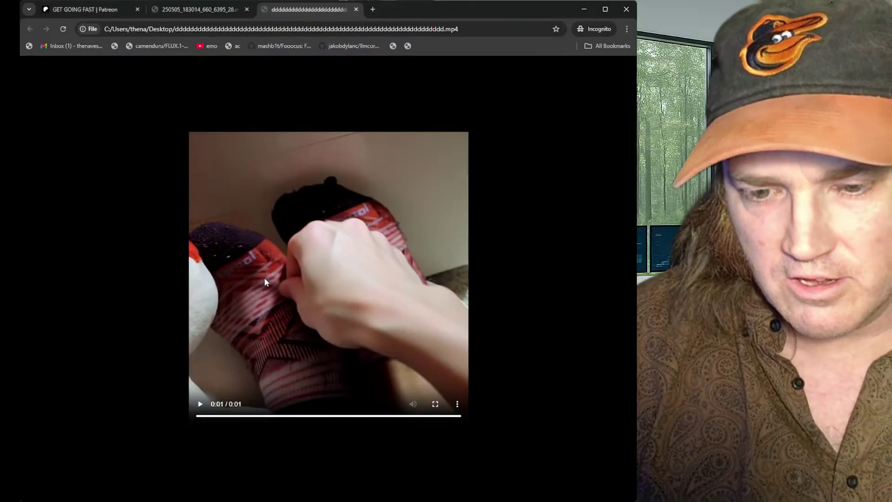
click(201, 404)
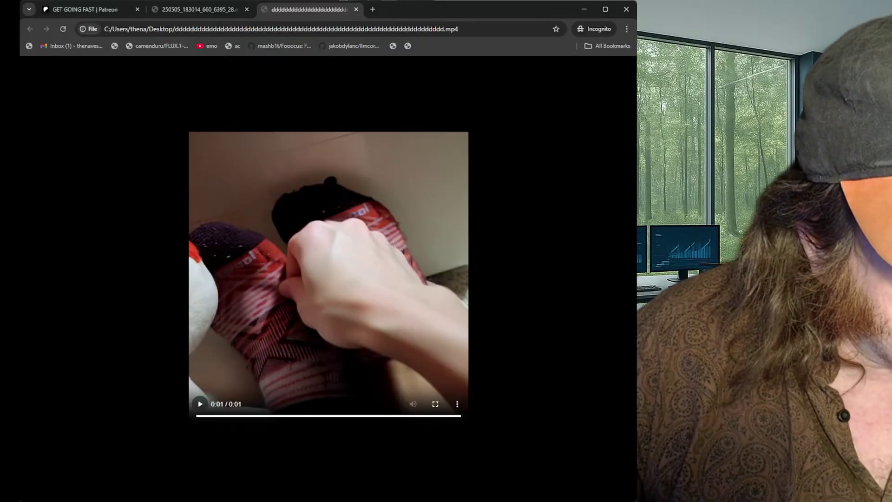
drag(0, 275, 245, 274)
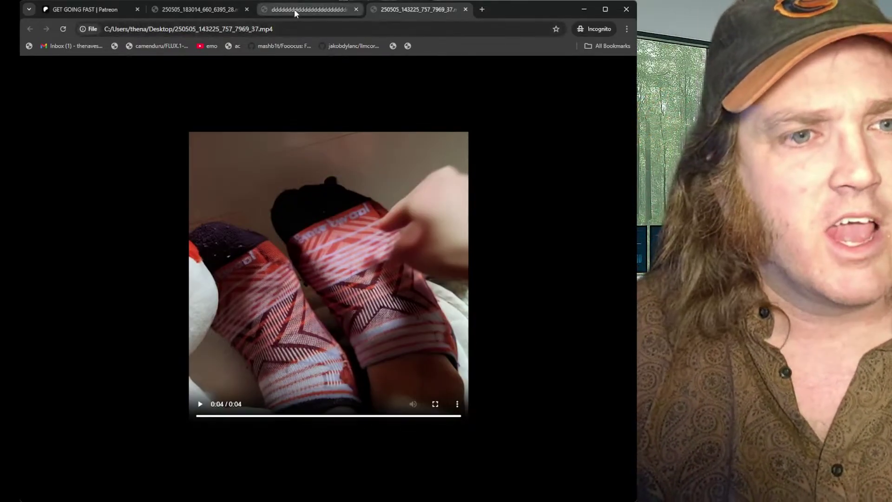
Close the browser tabs holding the locally opened MP4 clips
click(294, 10)
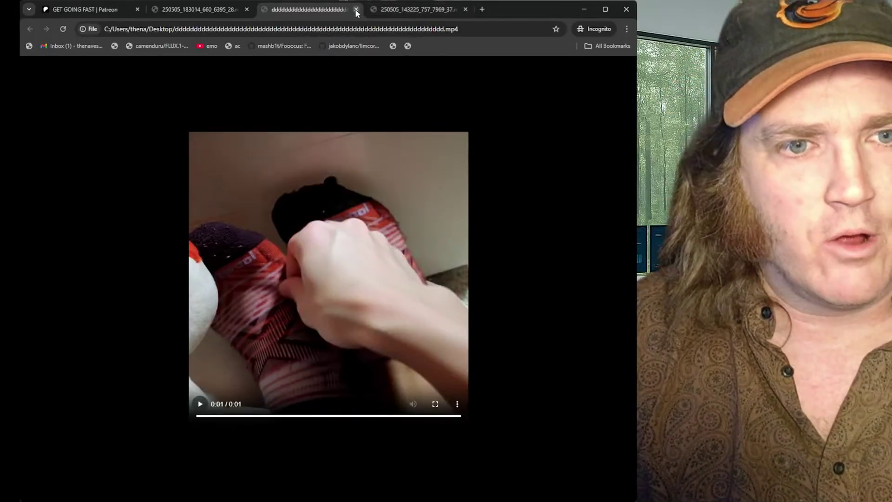
click(356, 9)
click(356, 10)
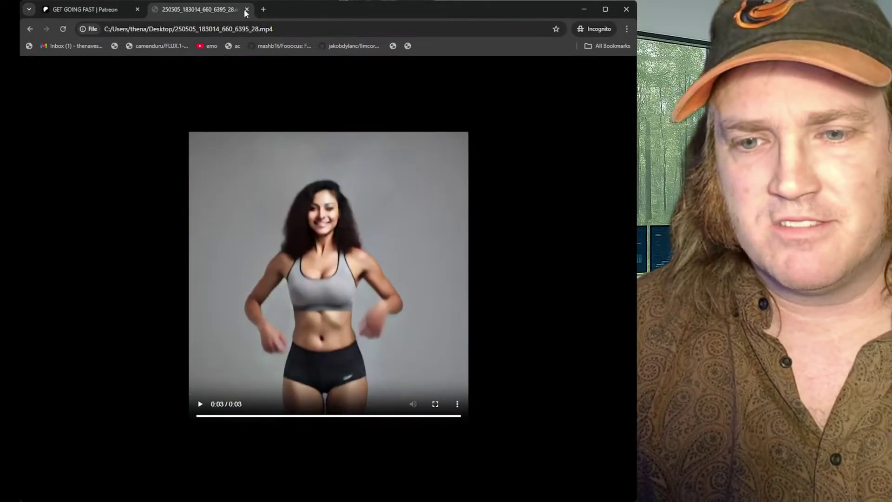
click(246, 10)
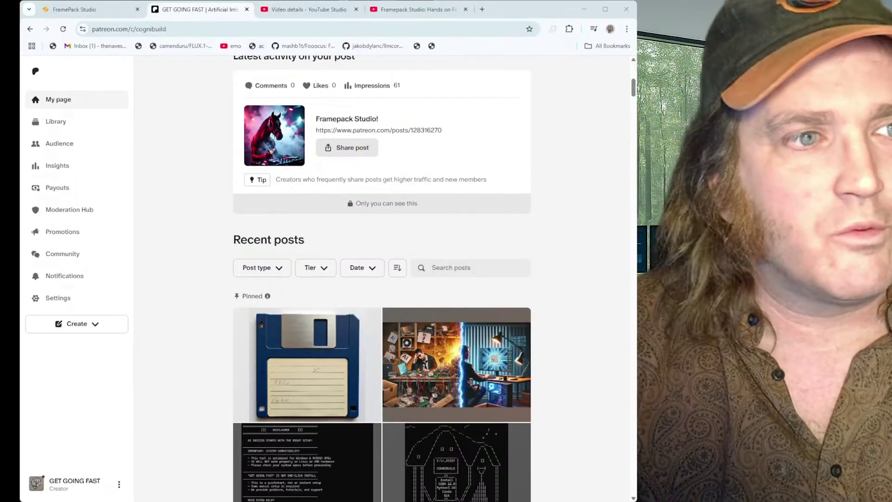
Read the "Framepack Studio Now Available!" post on the Patreon creator page in the regular browser window
key(ctrl+shift+Tab)
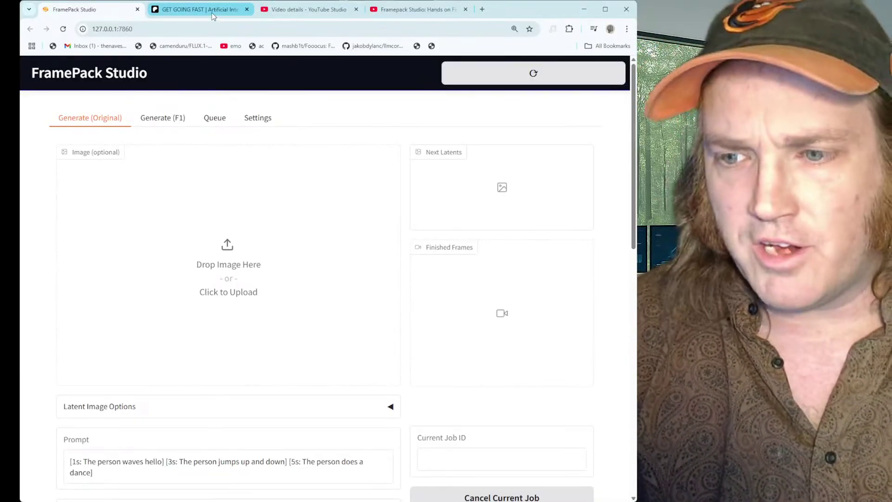
click(214, 16)
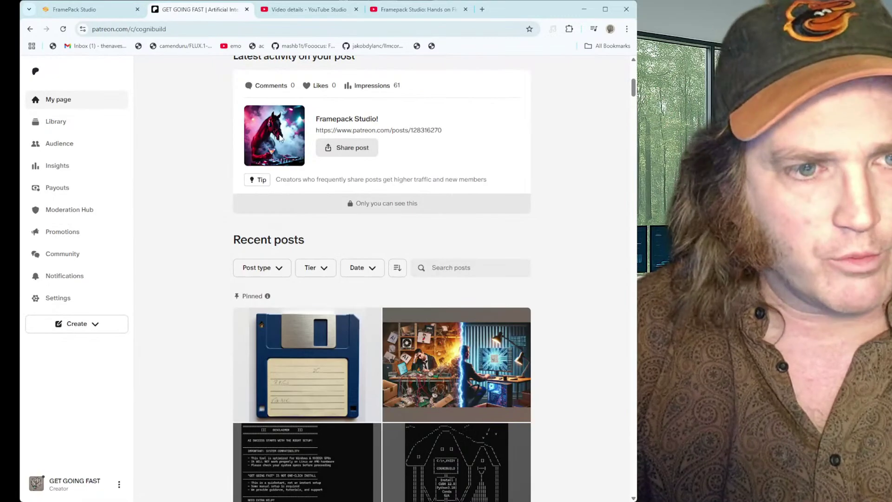
scroll(281, 137, down, 15)
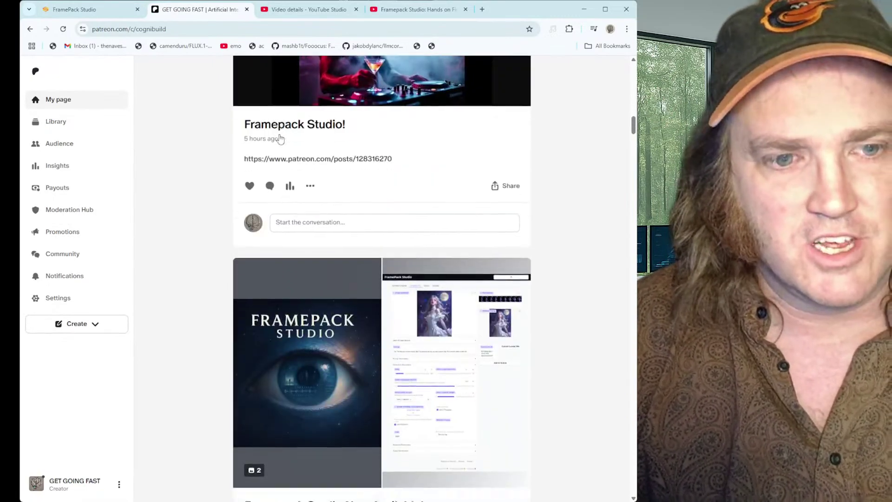
scroll(281, 138, down, 7)
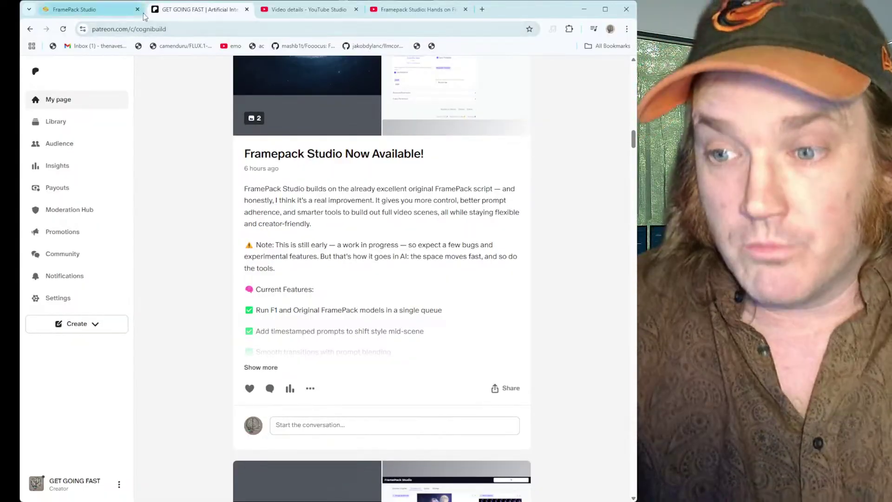
In FramePack Studio, add a job to the queue with the Original model and the prefilled wave, jump and dance prompt
click(83, 10)
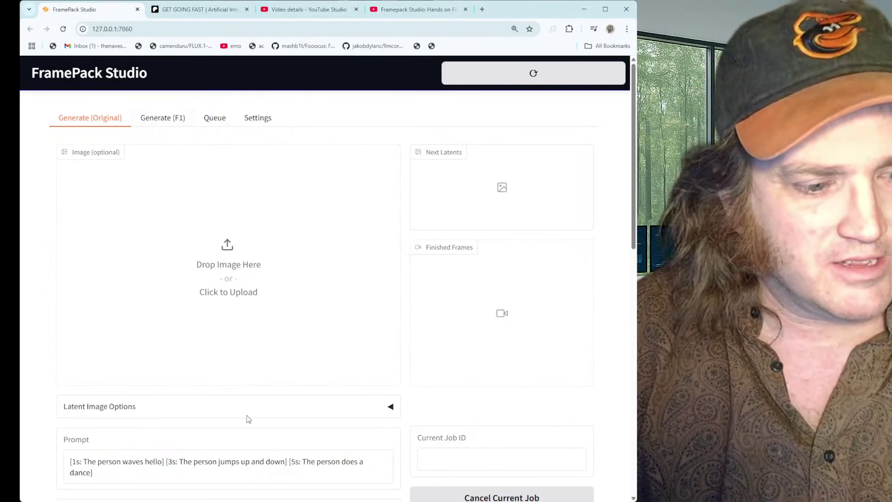
scroll(409, 442, down, 2)
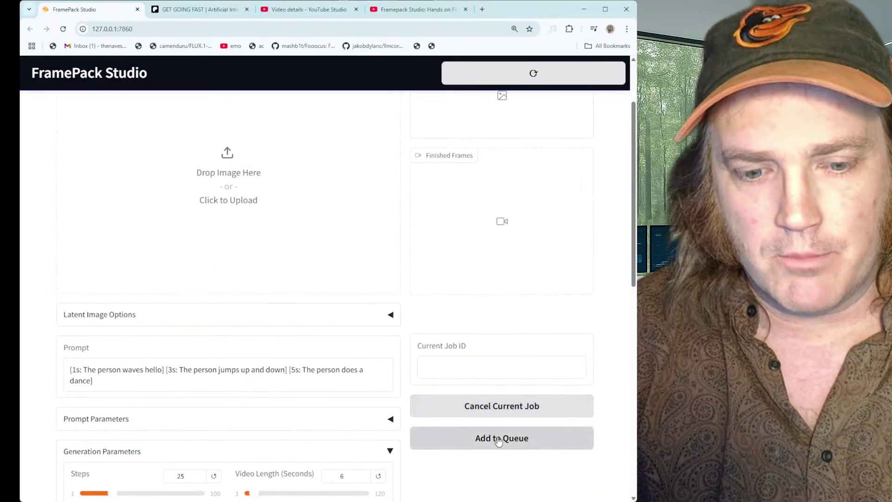
click(494, 437)
scroll(484, 381, up, 2)
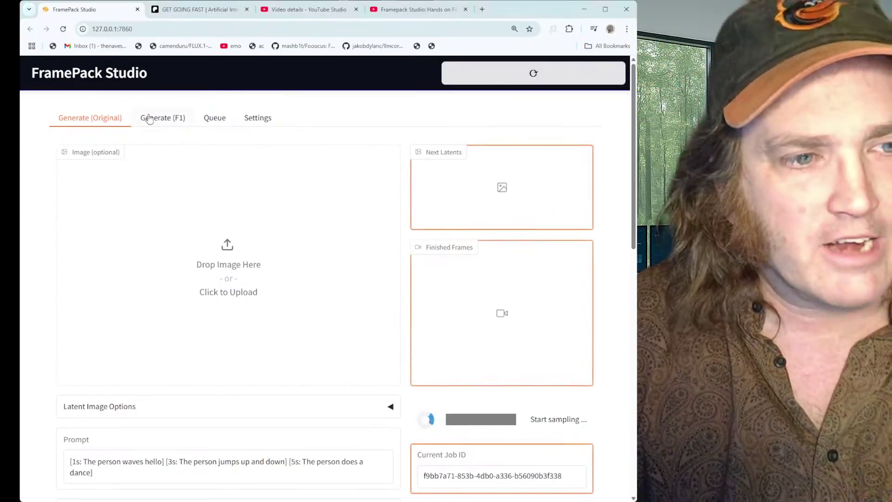
Turn on seed randomization for each job in the F1 model's generation parameters
click(149, 118)
click(96, 118)
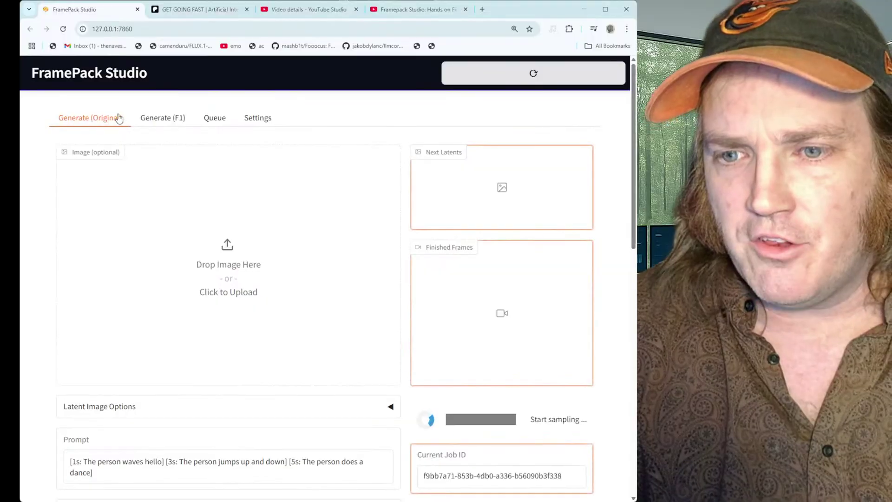
click(145, 116)
scroll(215, 279, down, 2)
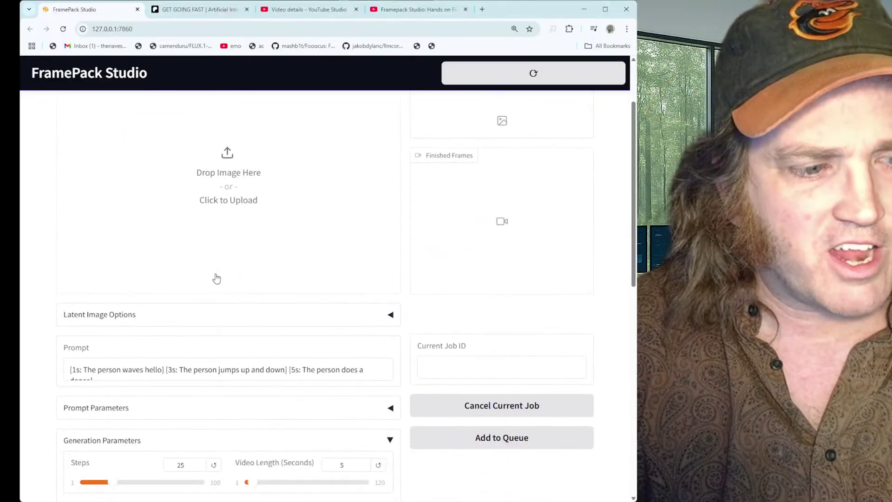
scroll(188, 330, down, 10)
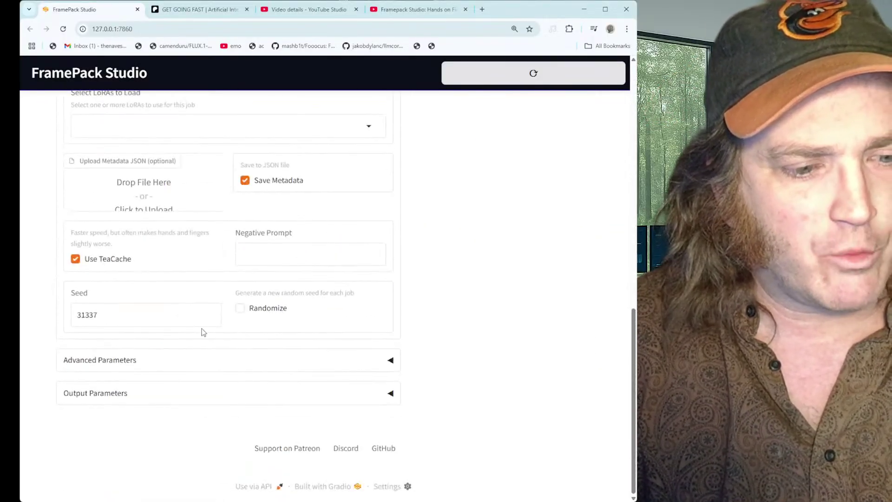
click(241, 309)
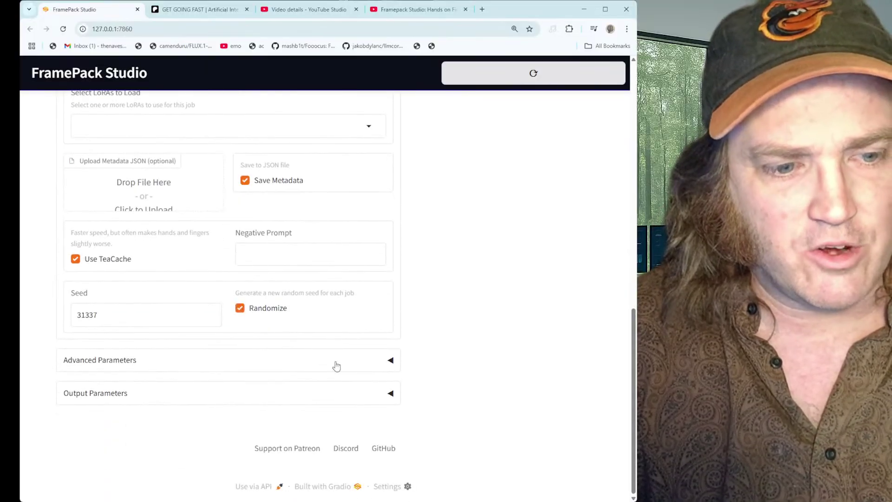
Review the Original model's generation parameters, including seed randomization, and check the running job's preview
scroll(199, 191, up, 15)
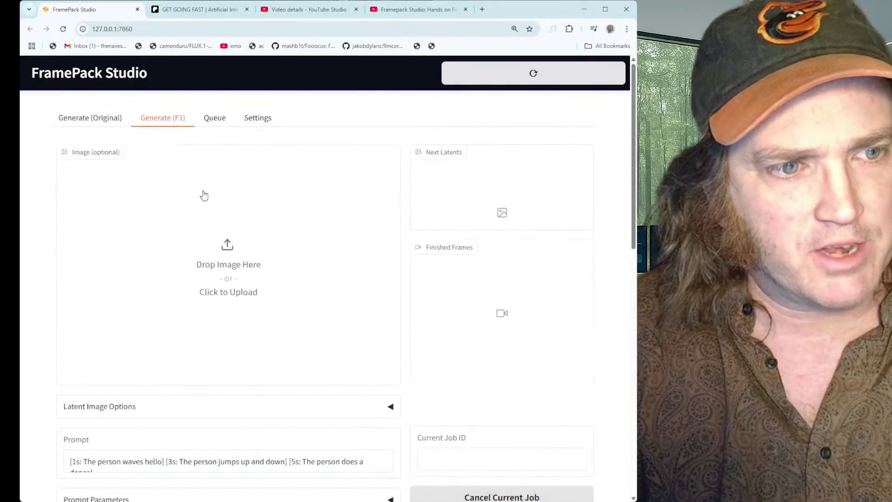
scroll(275, 224, down, 15)
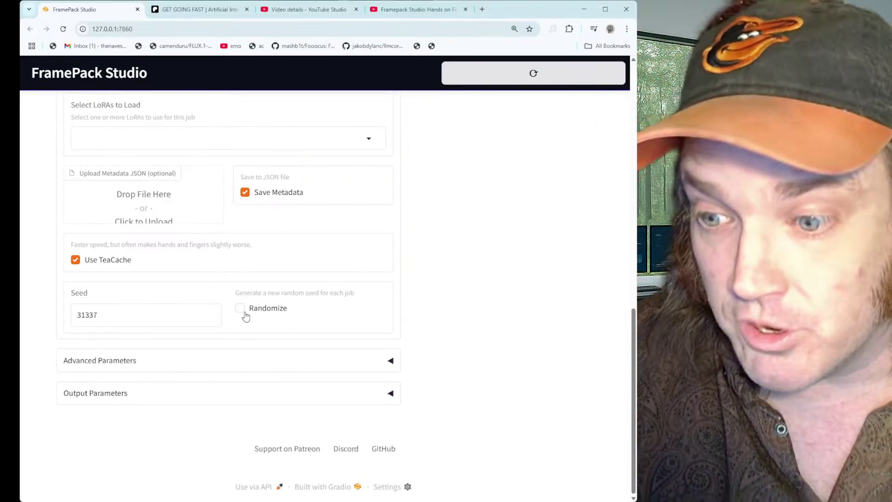
scroll(201, 189, up, 6)
scroll(201, 188, up, 7)
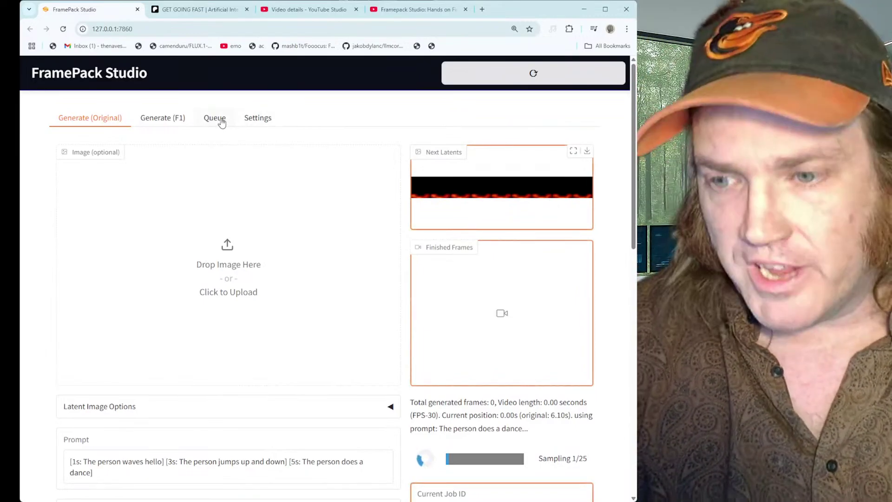
Review the job queue's statuses and elapsed times, and check the running job's latents and sampling progress on the Original generation page
click(216, 119)
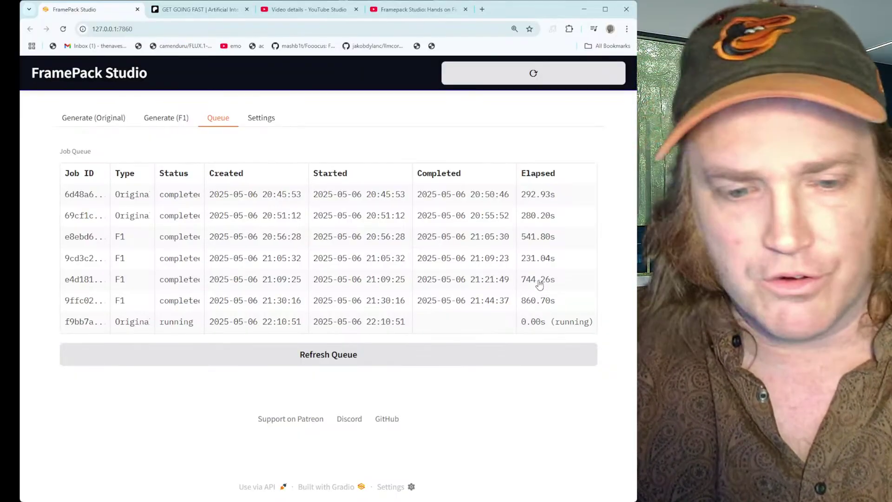
click(98, 117)
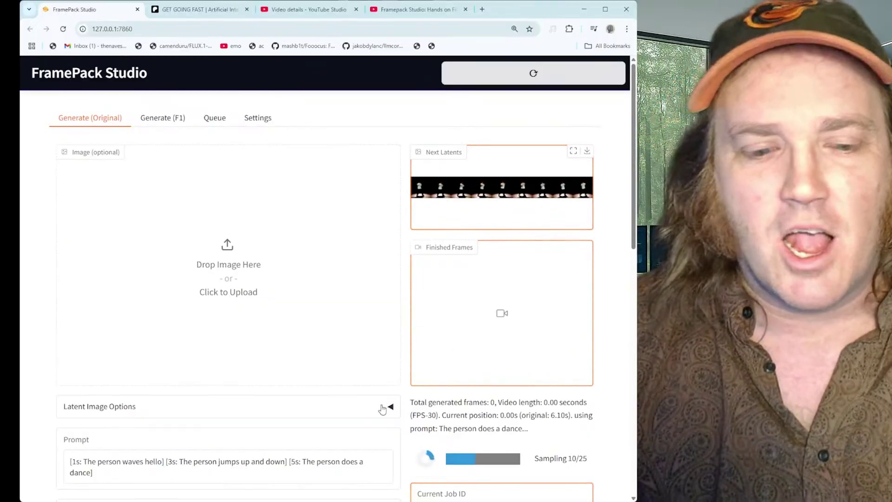
scroll(474, 372, down, 2)
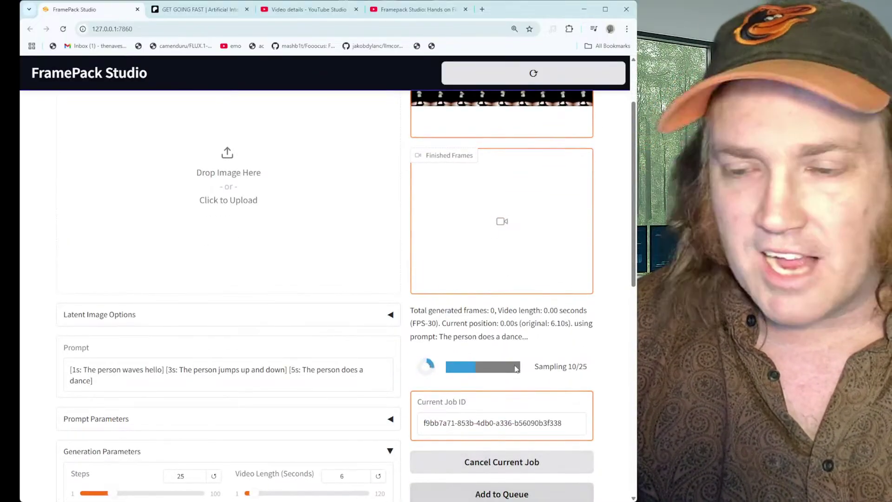
scroll(520, 279, up, 2)
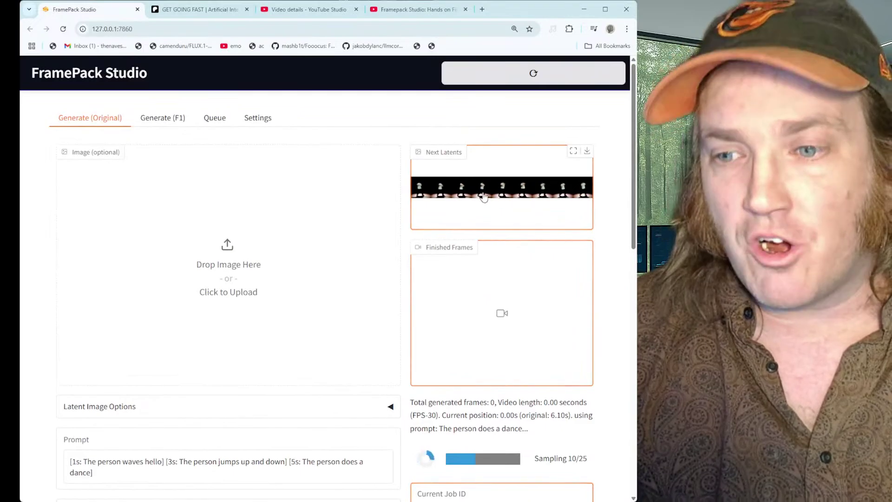
scroll(231, 347, down, 2)
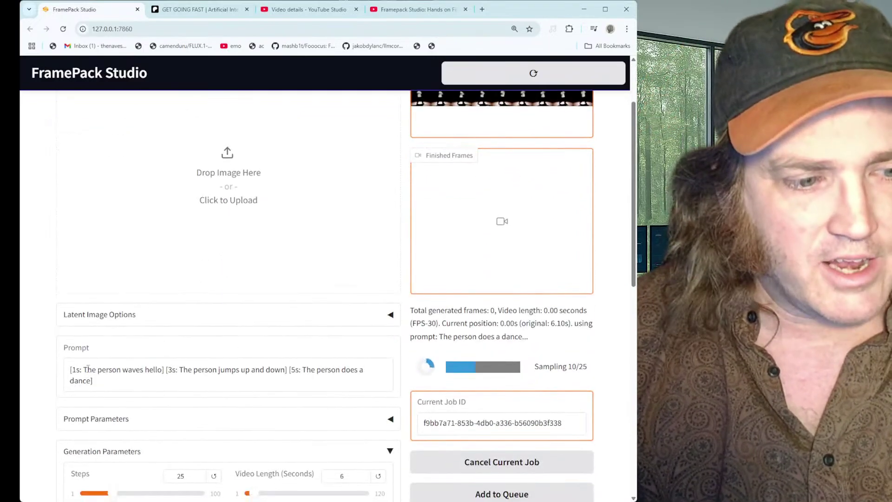
Examine the timestamped sections of the Original model's prompt, highlighting the jump text and the 1s, 3s and 5s markers
drag(83, 370, 279, 376)
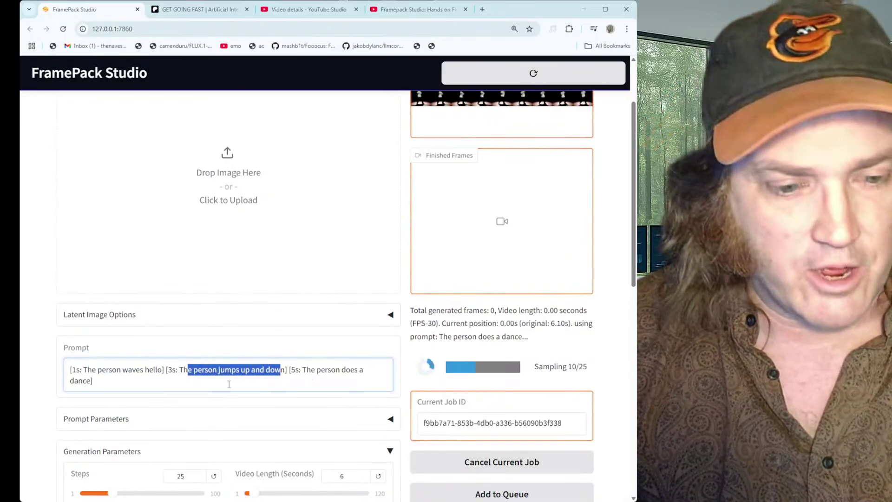
click(218, 386)
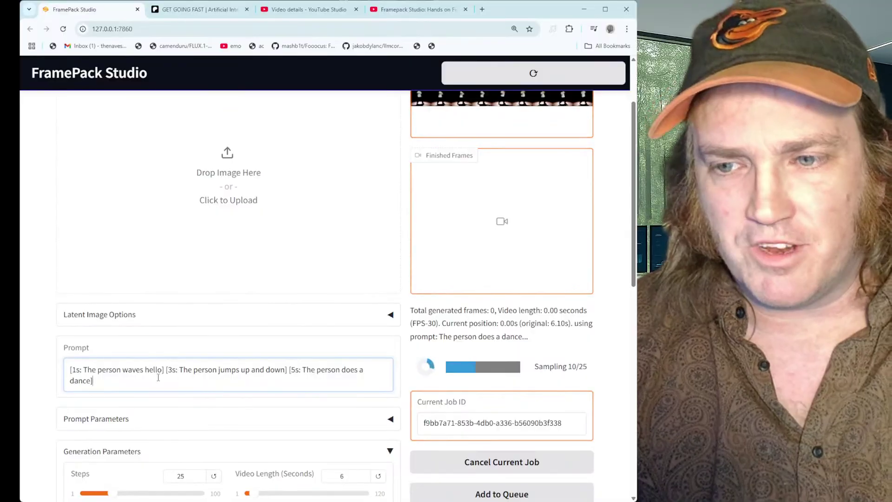
double_click(78, 369)
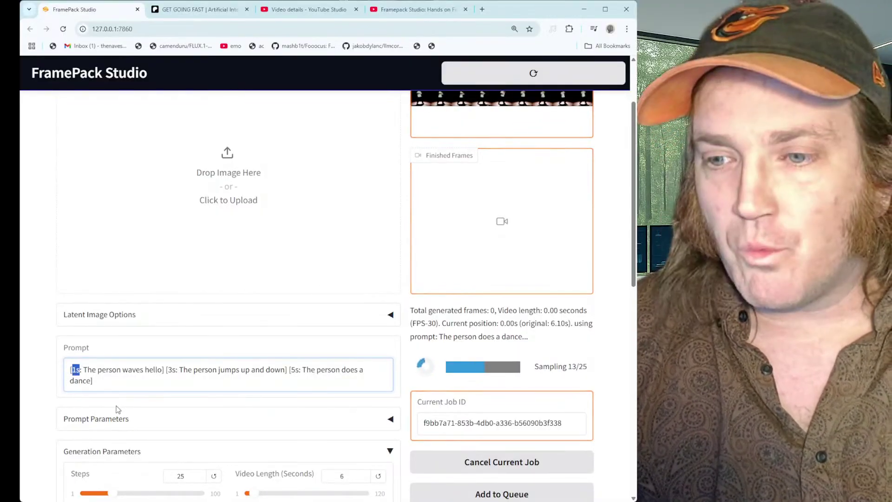
double_click(172, 370)
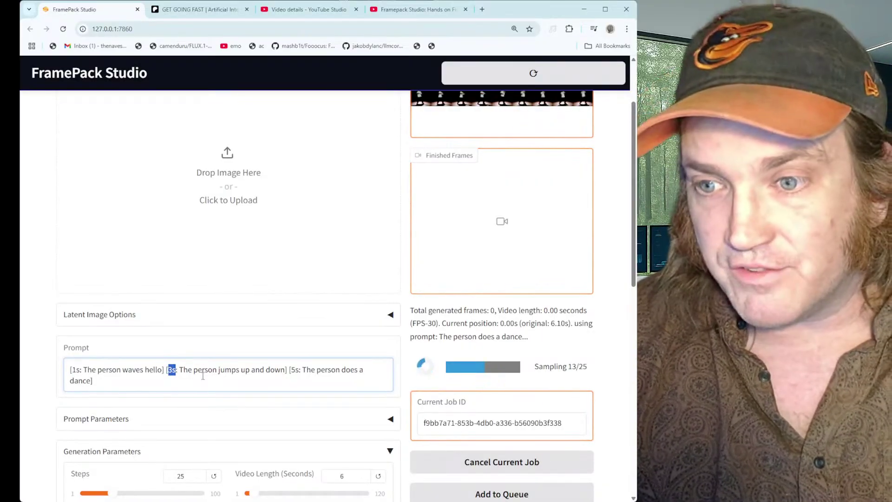
drag(300, 370, 291, 369)
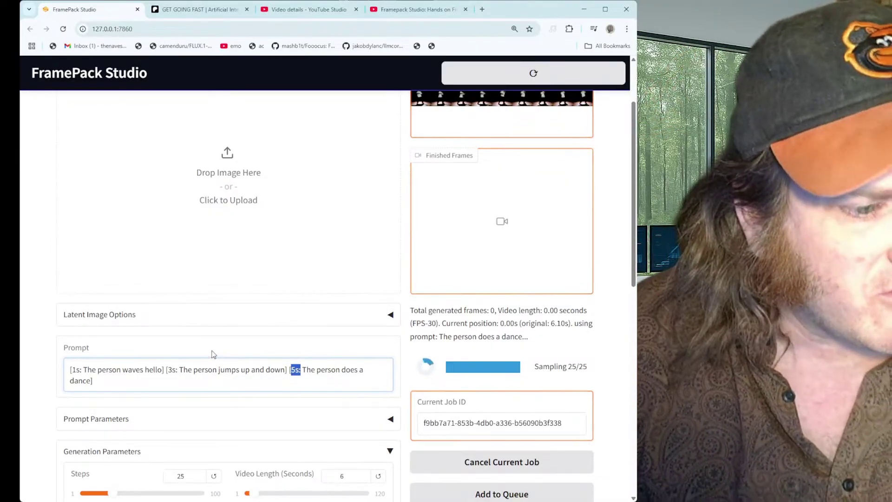
Load the picture of the man holding a can beside a red car as the Original model's input image, replacing the broken upload
scroll(199, 365, up, 2)
scroll(200, 365, down, 4)
scroll(200, 365, up, 4)
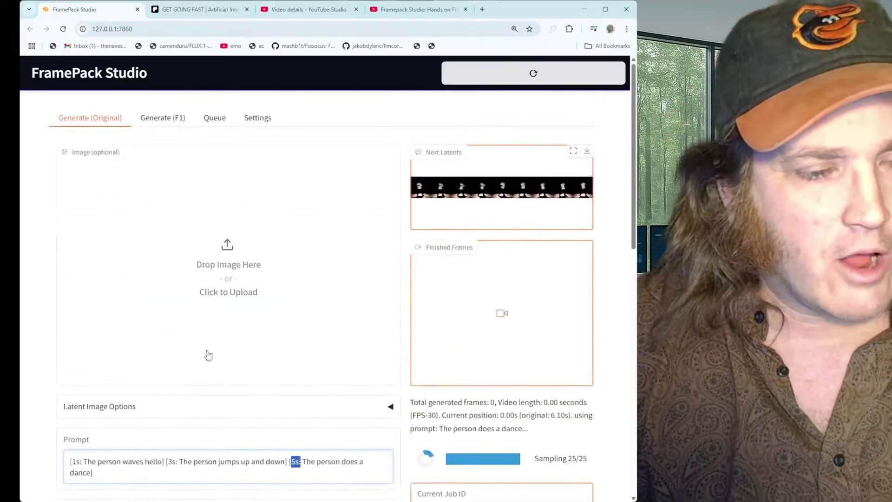
click(228, 268)
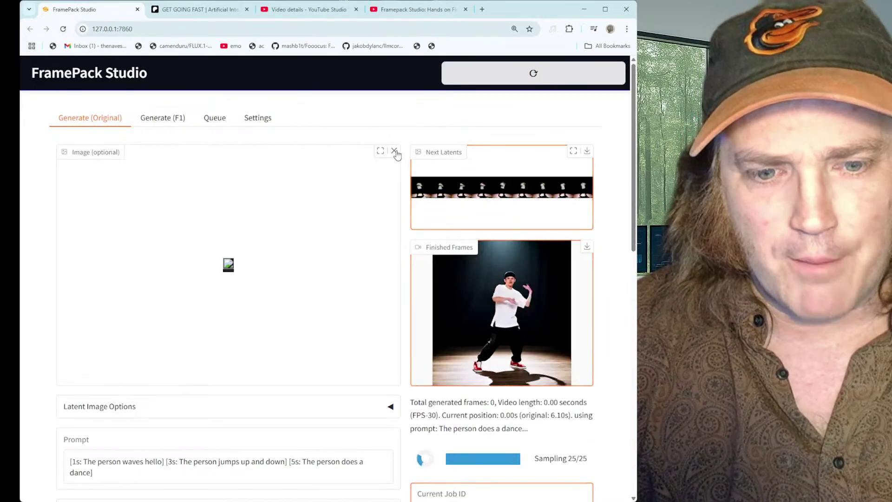
click(398, 155)
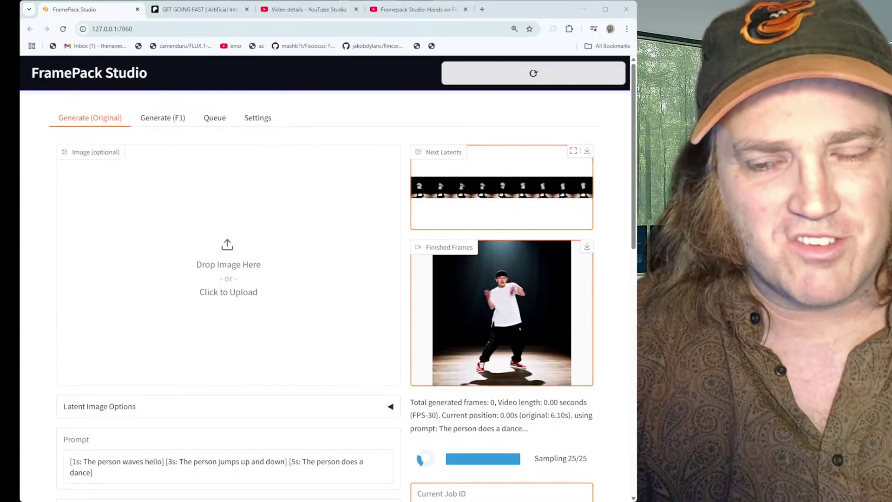
click(376, 317)
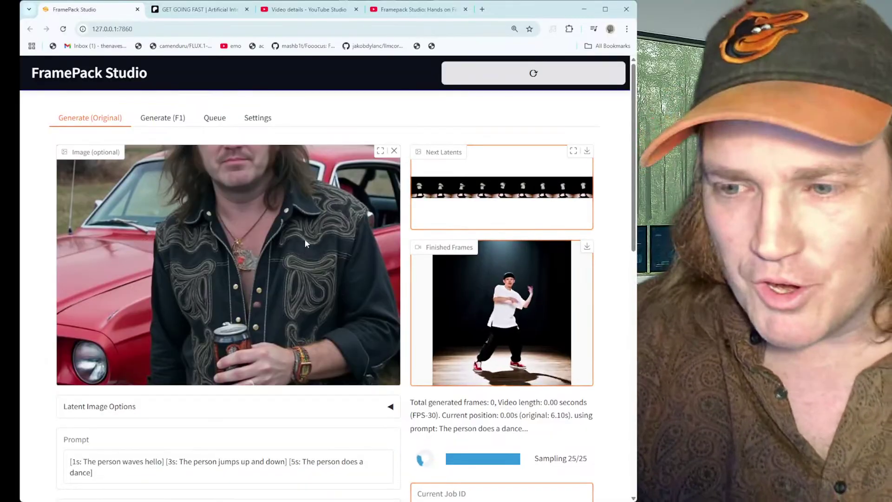
Watch the running job's finished-frames preview and compare it with the generation status and the timestamped prompt
mouse_move(484, 299)
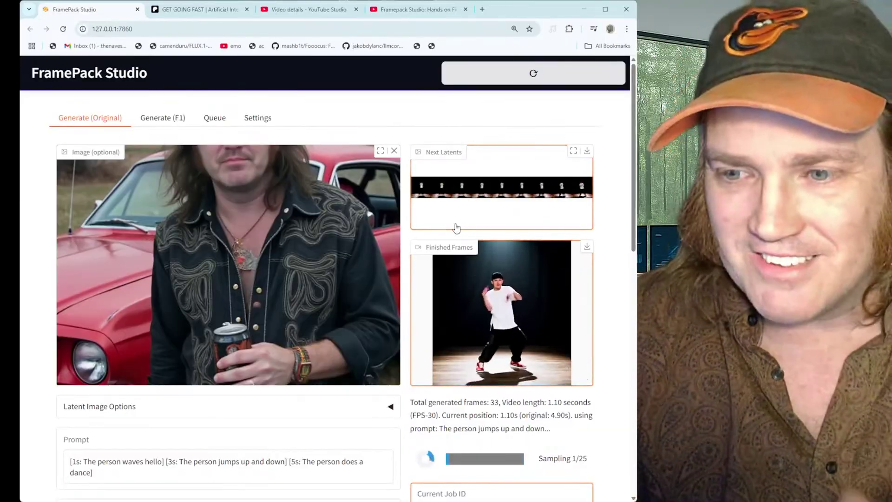
mouse_move(506, 316)
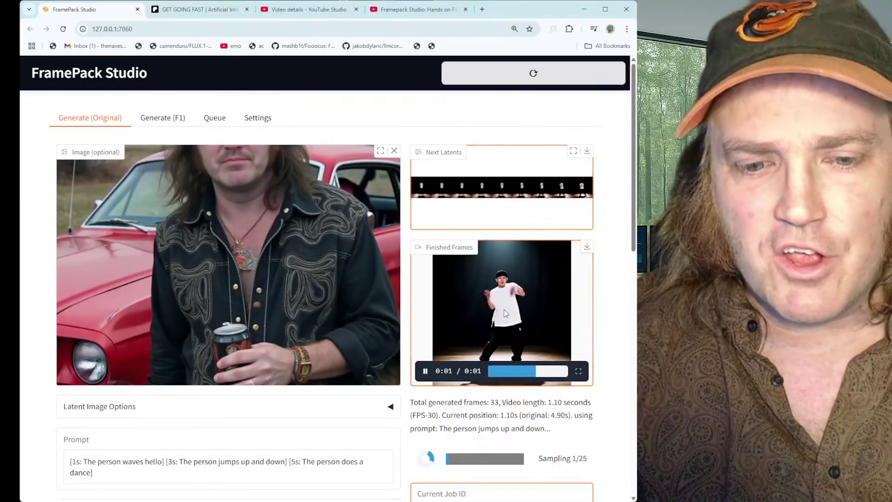
scroll(291, 434, down, 2)
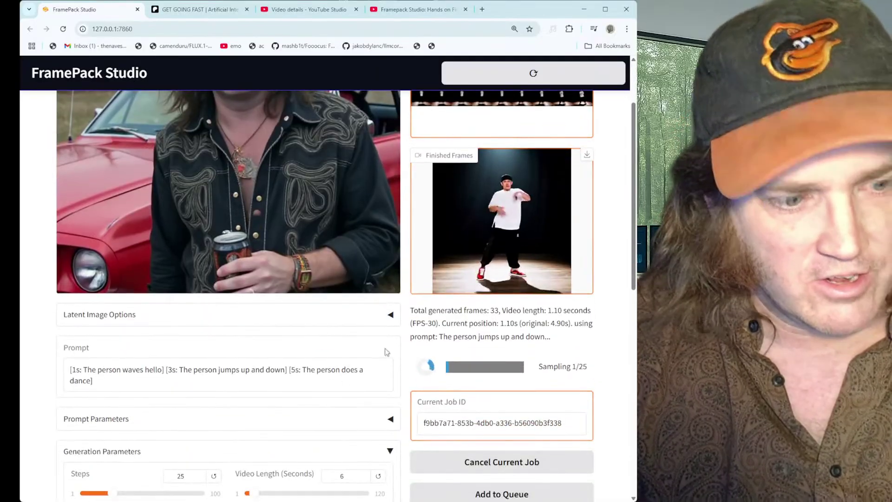
mouse_move(496, 265)
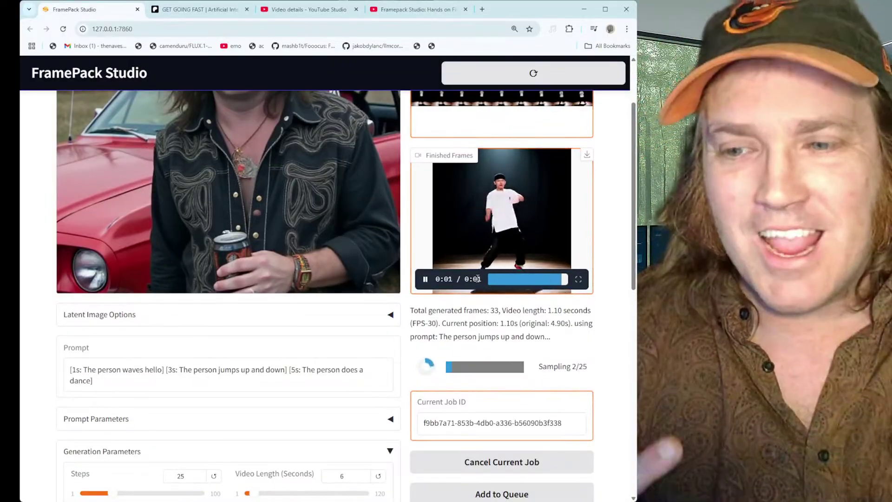
scroll(478, 279, up, 2)
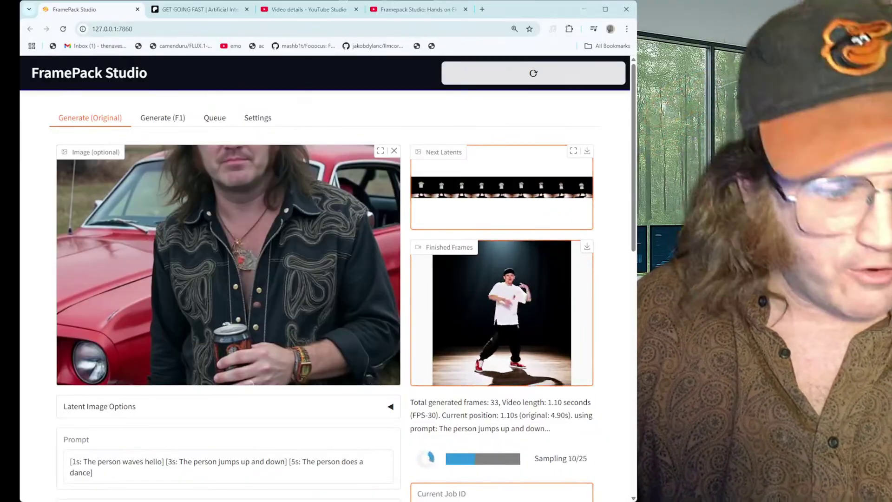
Expand the prompt parameters and review the number of sections to blend between prompts alongside the input image and prompt
scroll(250, 386, down, 4)
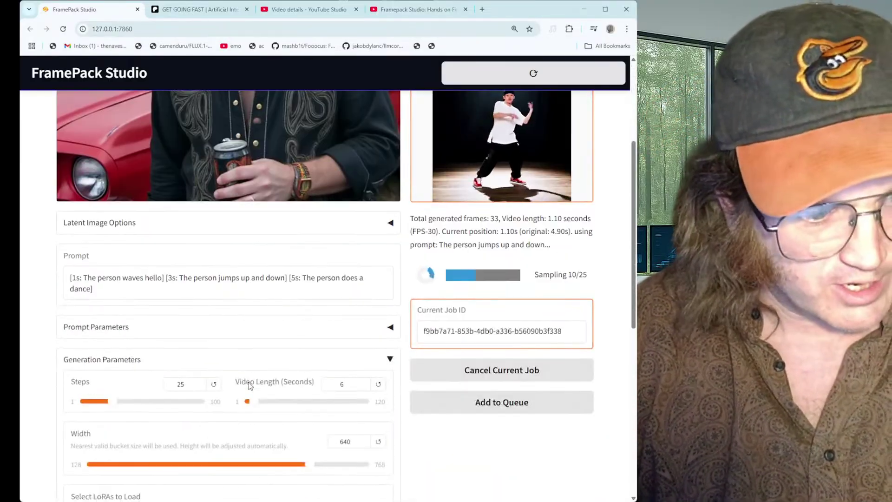
click(390, 327)
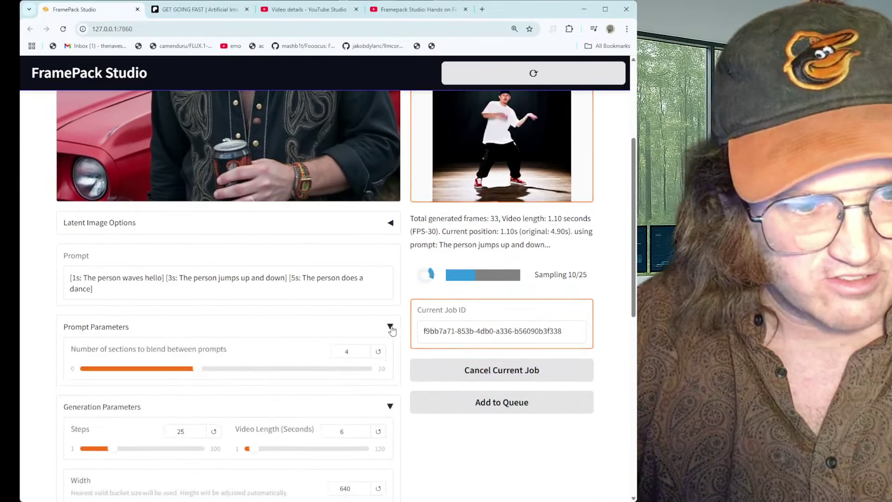
scroll(392, 330, up, 2)
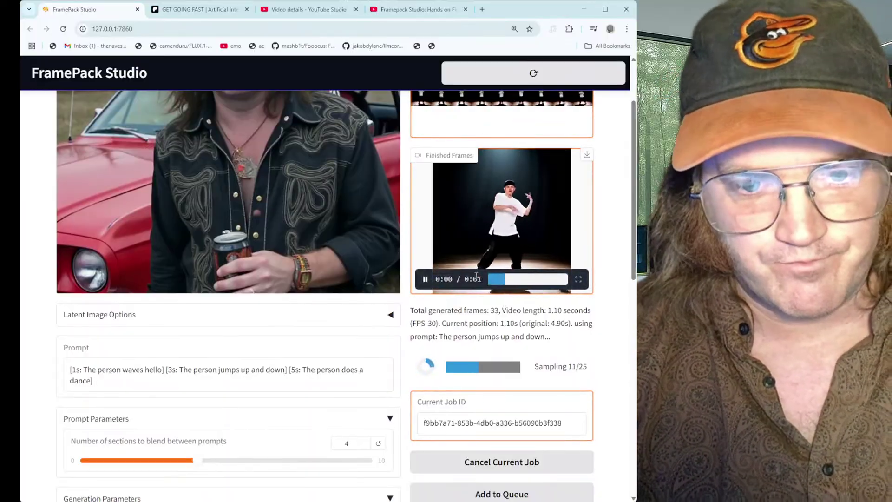
scroll(269, 248, up, 3)
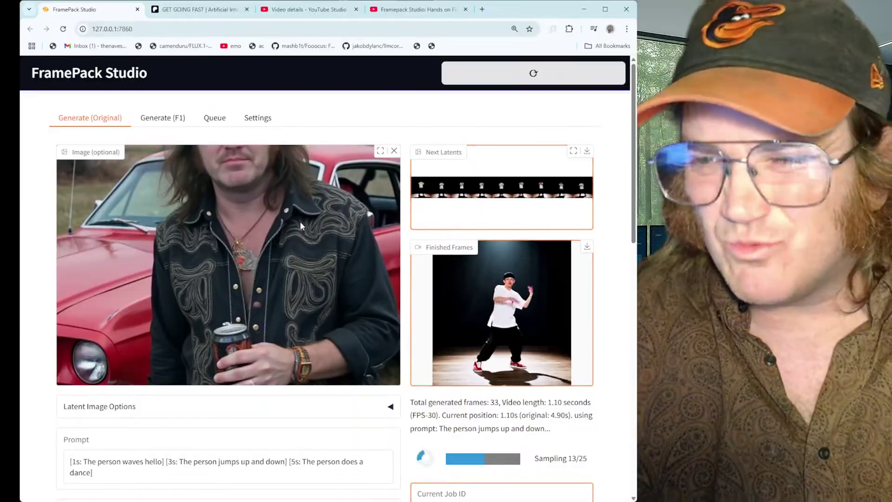
scroll(301, 221, down, 2)
scroll(304, 228, down, 2)
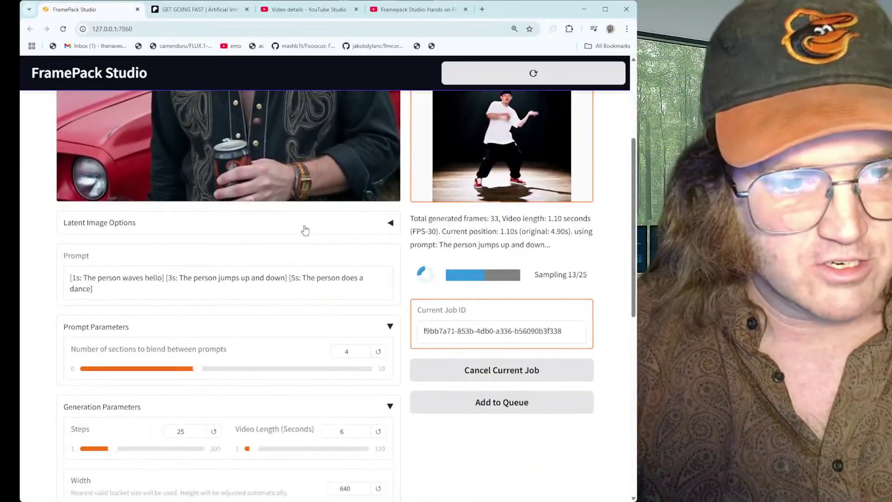
scroll(412, 260, up, 2)
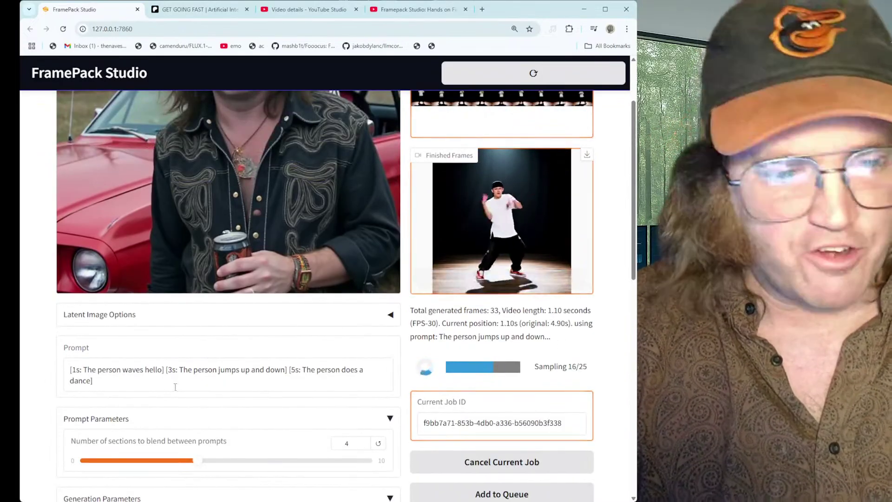
Check the running job's sampling step counter and its finished-frames video preview
mouse_move(513, 262)
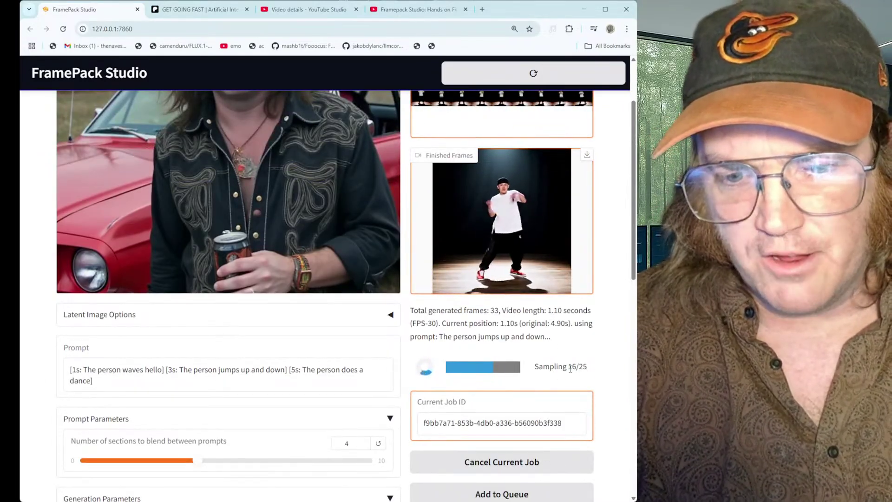
drag(570, 370, 588, 368)
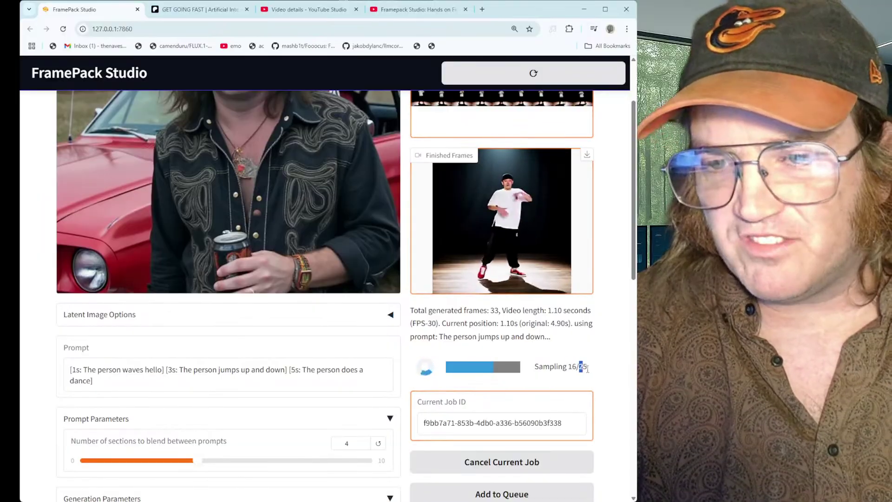
mouse_move(532, 272)
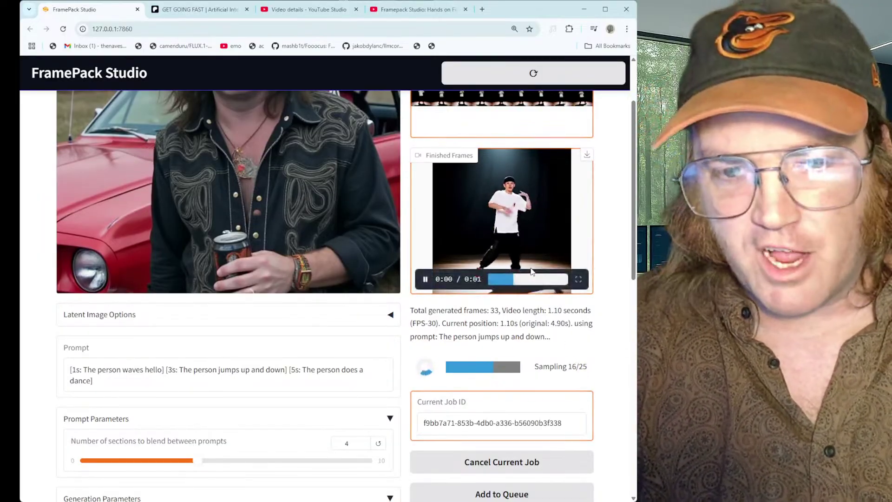
mouse_move(477, 234)
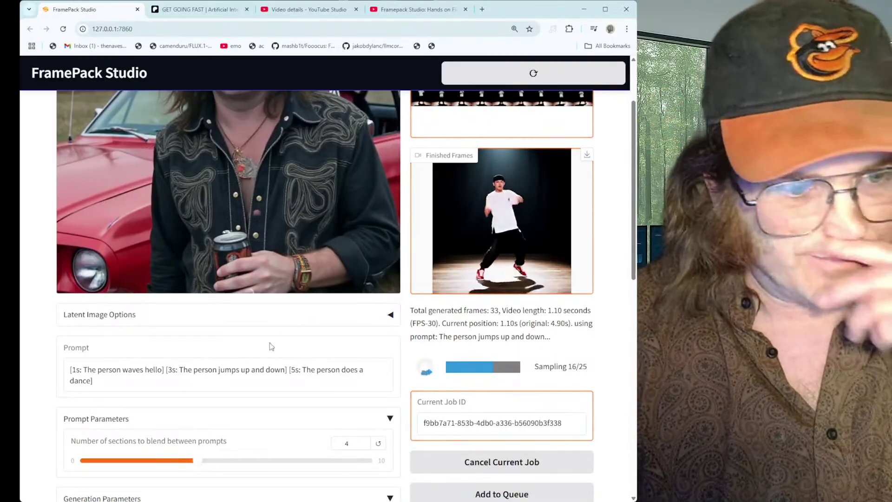
Replace the prompt's 1s action with "the man lifts the can to his mouth and taKes a drink"
scroll(267, 335, up, 2)
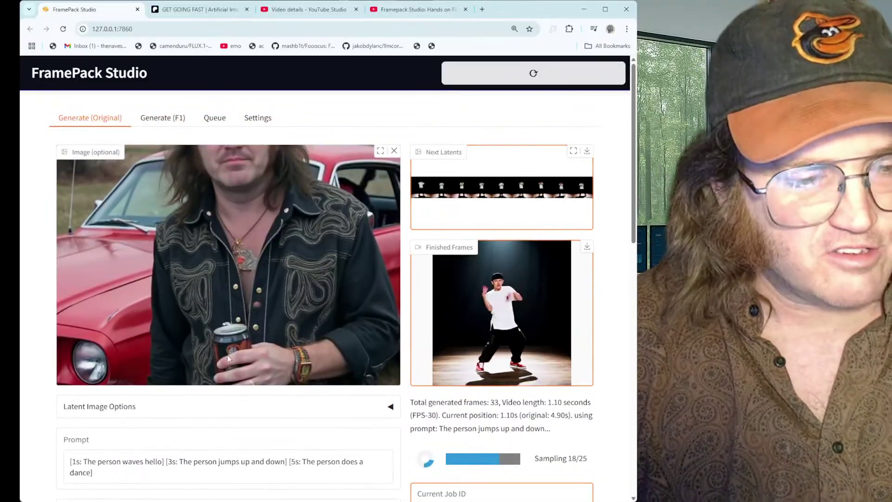
scroll(141, 415, down, 2)
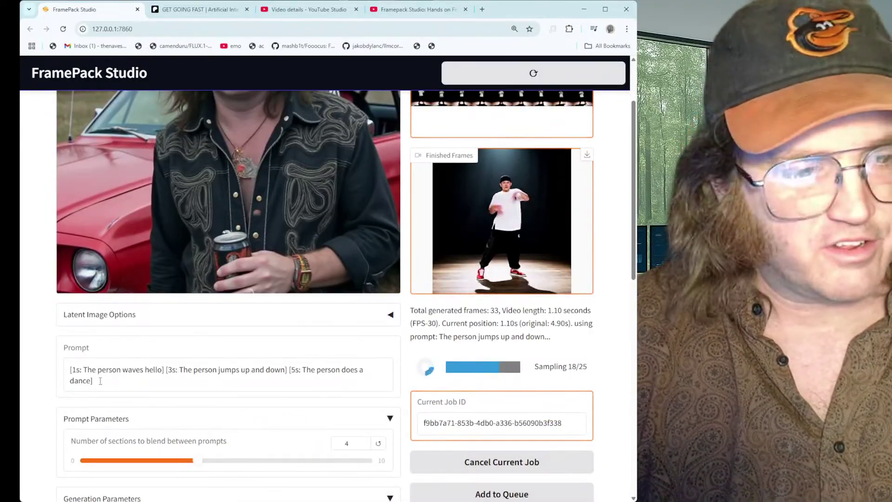
drag(83, 370, 167, 375)
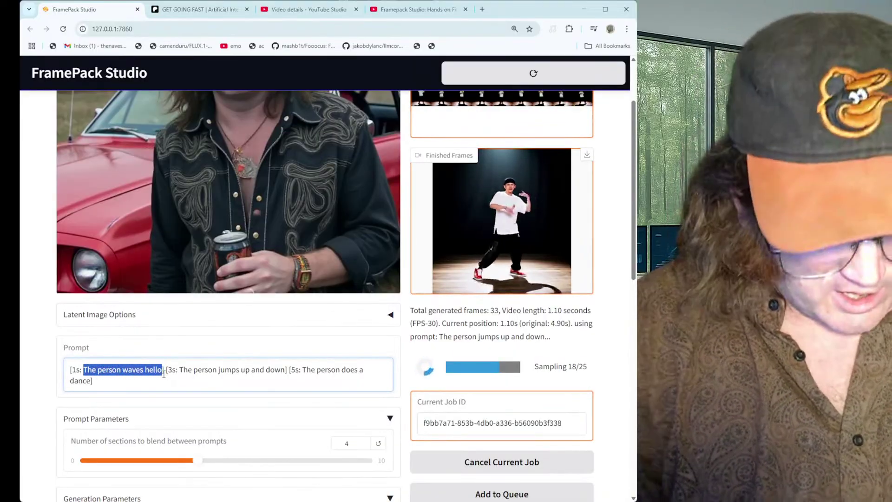
text(the man )
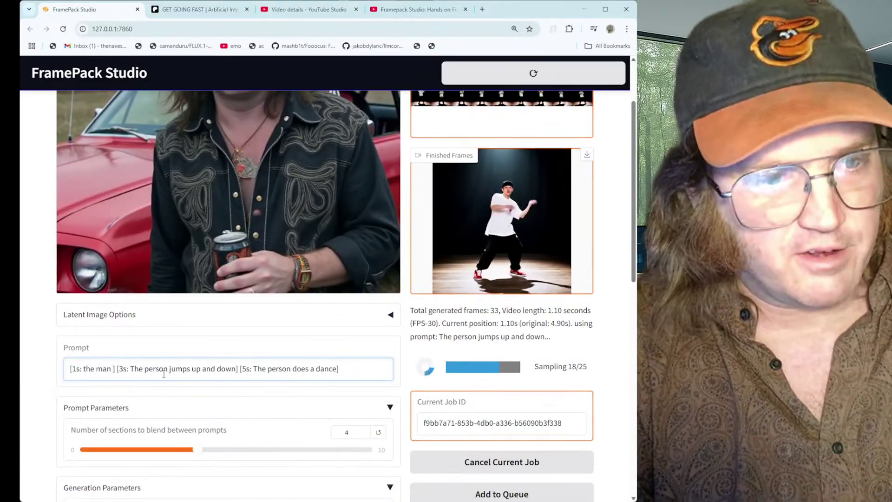
text(lif)
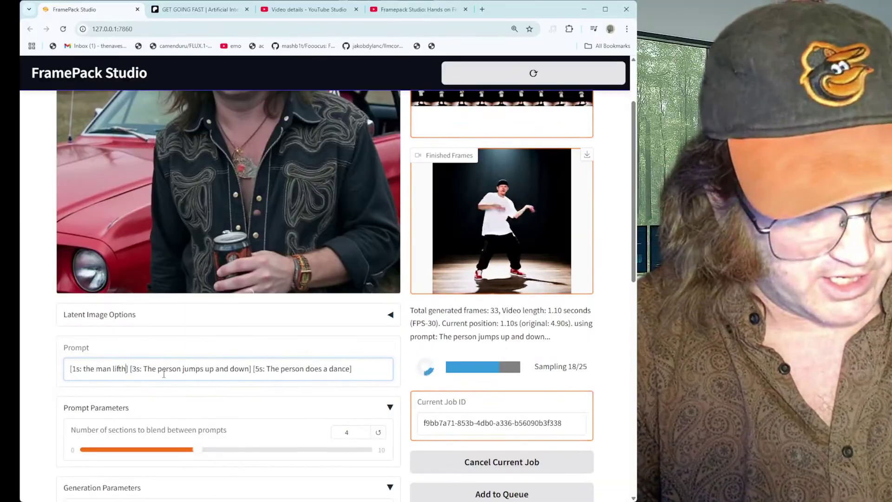
text(ts the can to h)
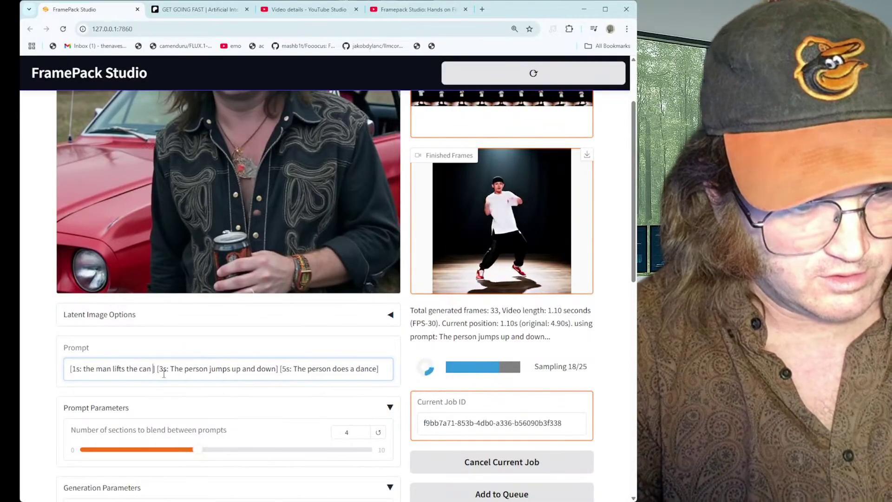
text(is mouth)
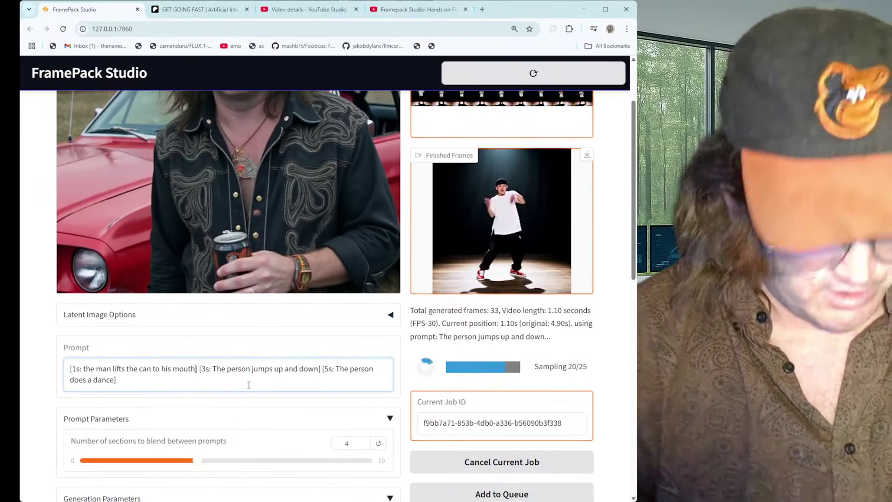
text( and taKes a drink)
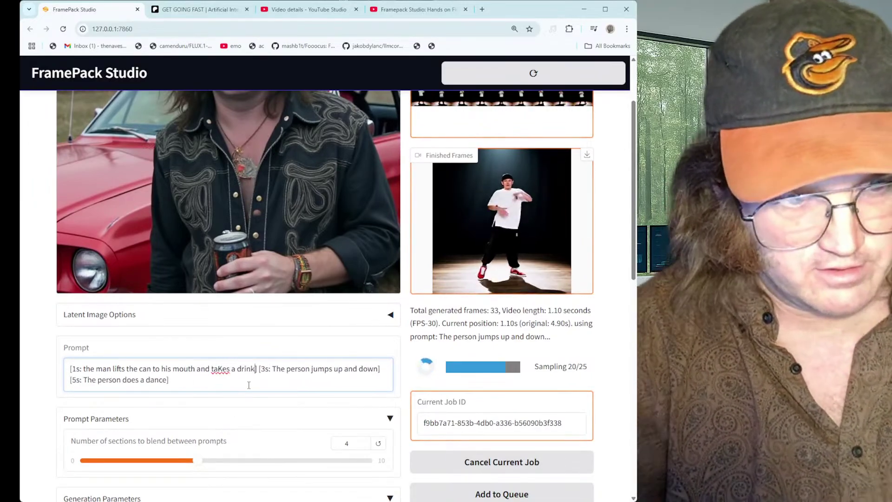
Change the prompt's 3s action to "The man burps and brings the can back down"
drag(287, 370, 378, 369)
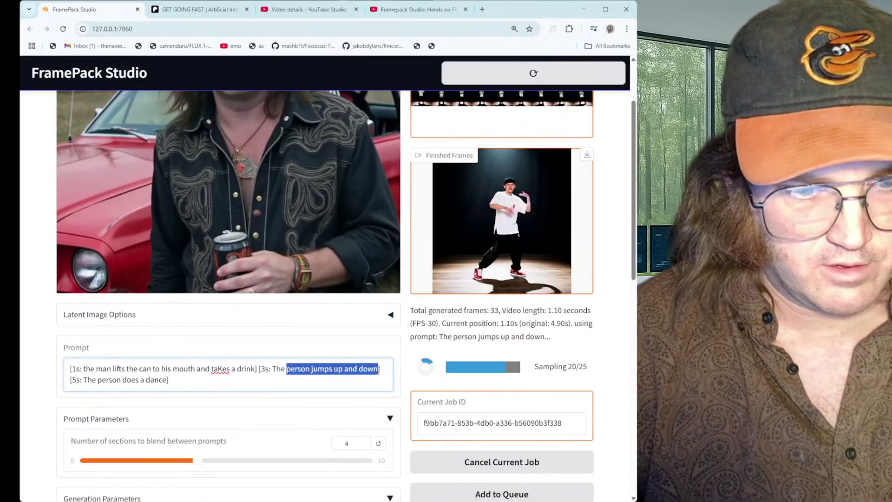
key(BackSpace)
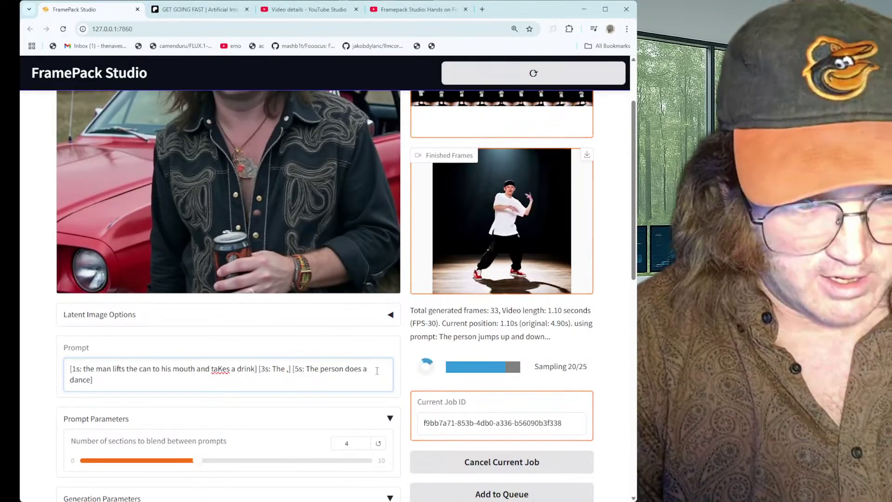
text(man bur)
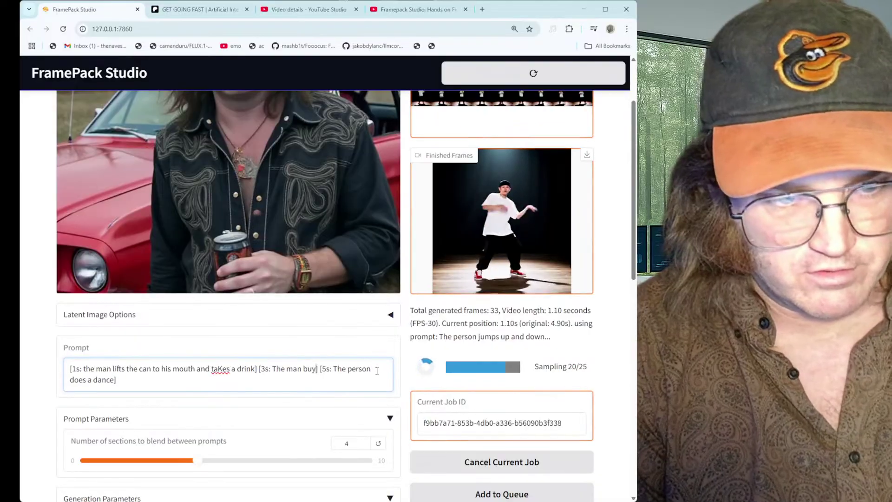
text(p)
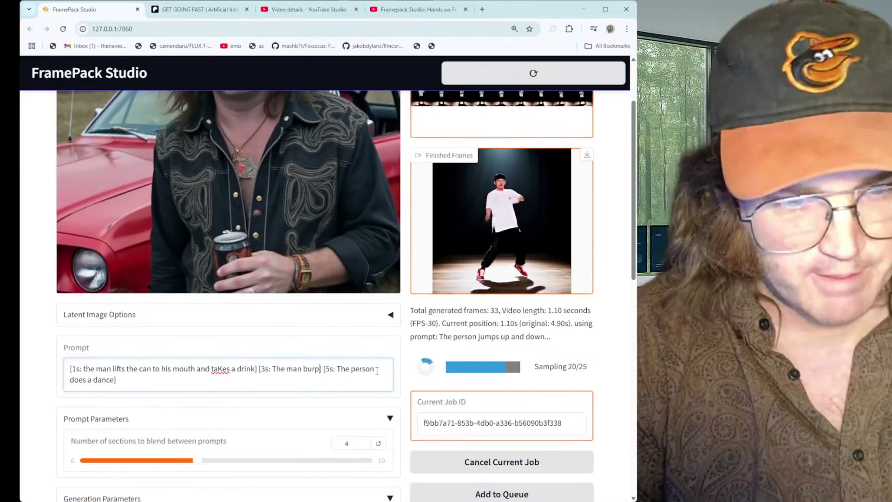
text(s and brings the can back do)
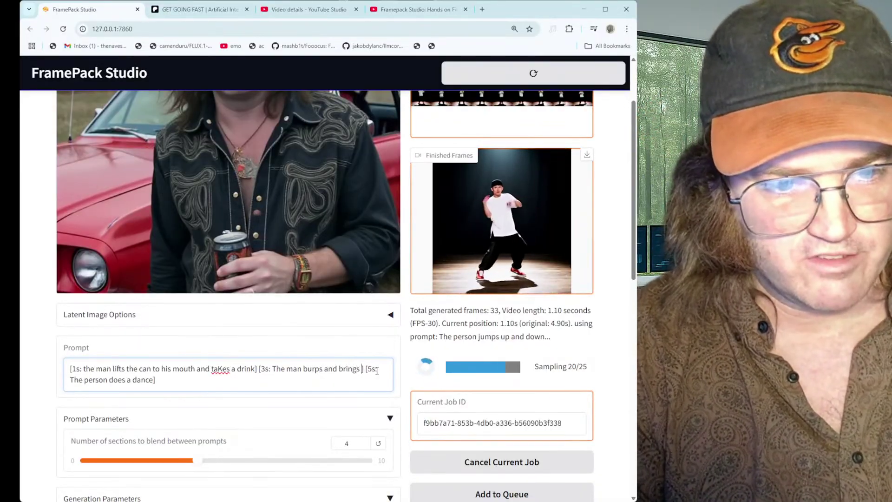
text(wn)
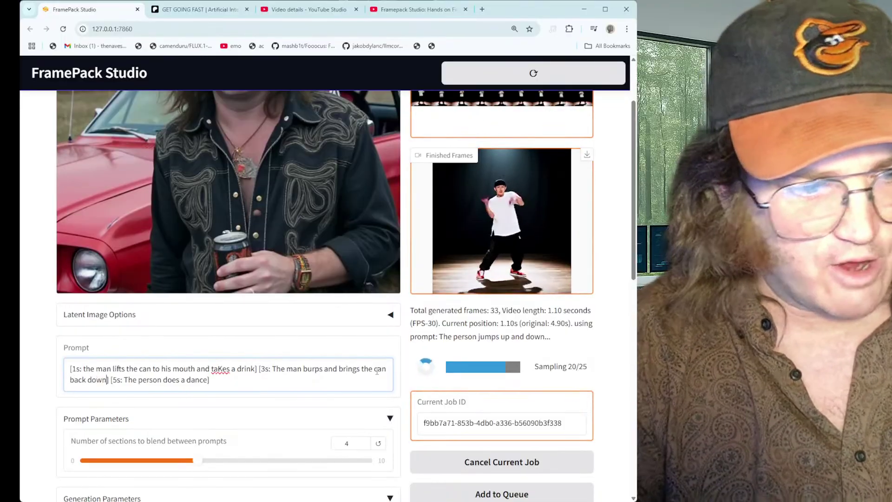
Change the prompt's 5s action to "The man crushes the can in his hand" and close the bracket
drag(137, 379, 187, 380)
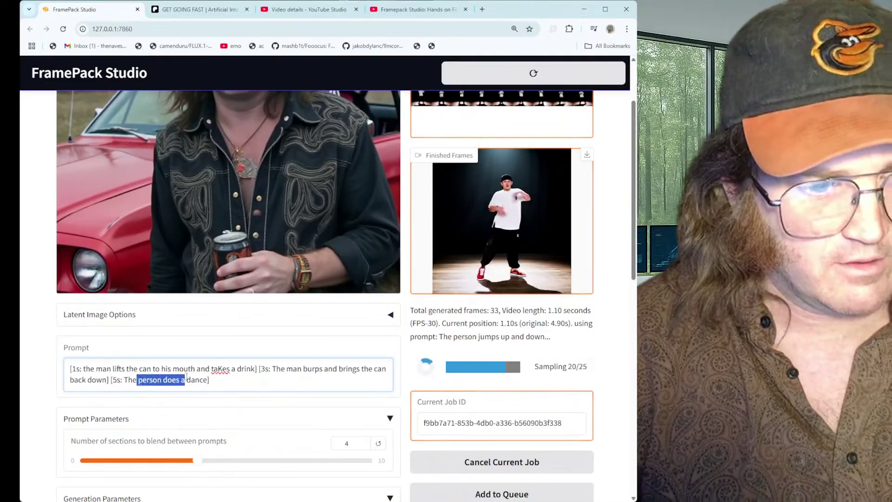
text(man c)
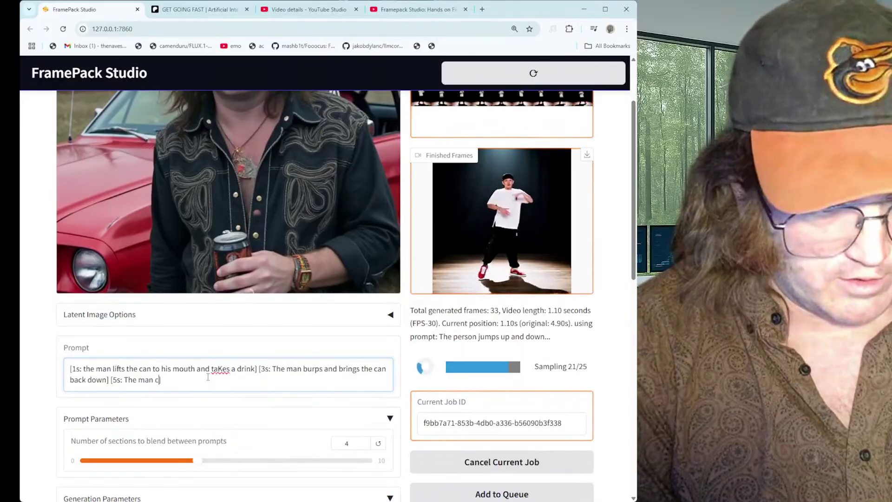
text(rushes the ha)
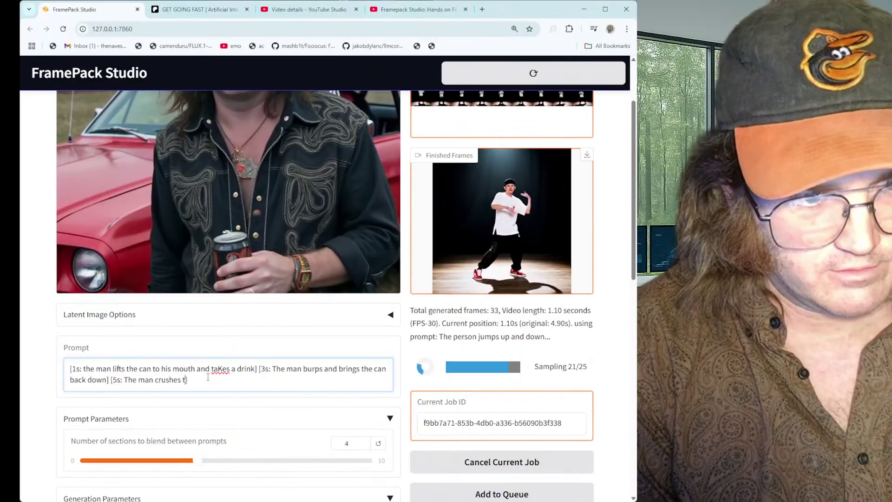
key(BackSpace)
key(BackSpace)
key(BackSpace)
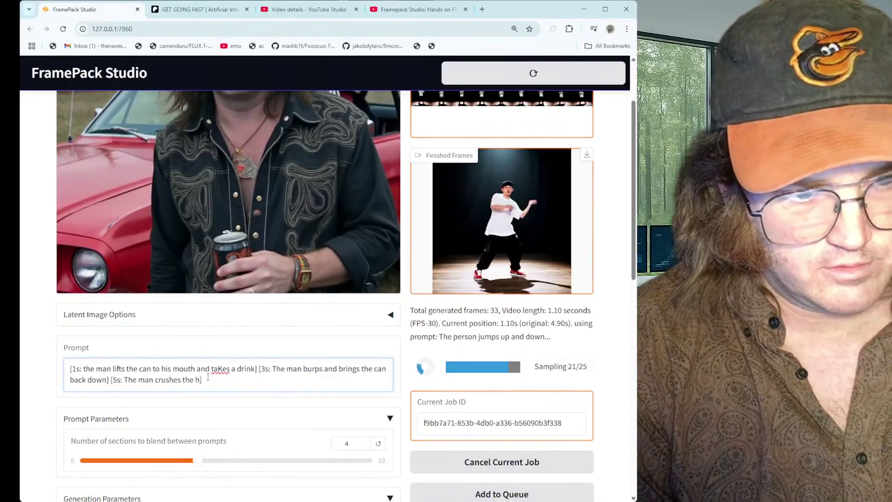
text(can in his han)
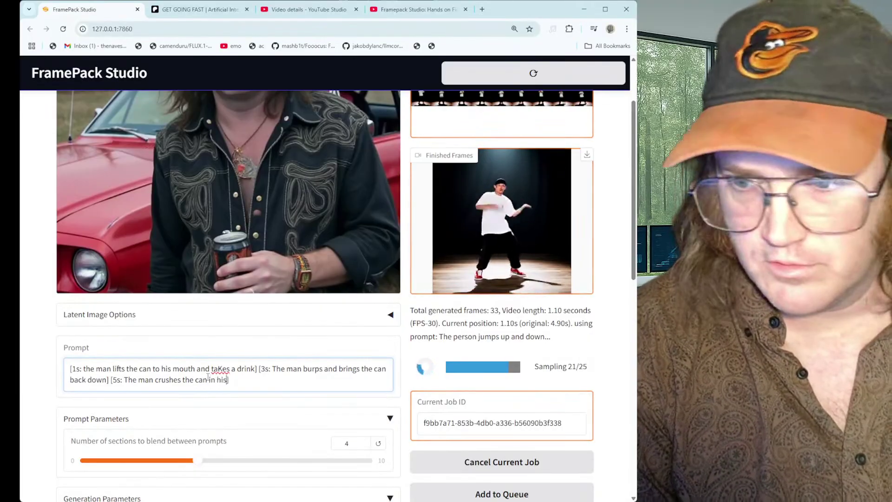
text(d])
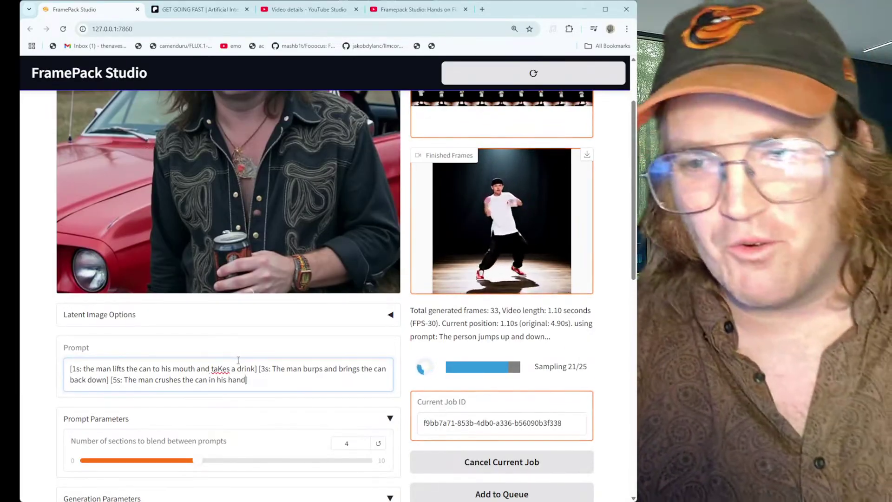
Add the job with the can picture and the new timestamped prompt to the queue
scroll(489, 476, down, 2)
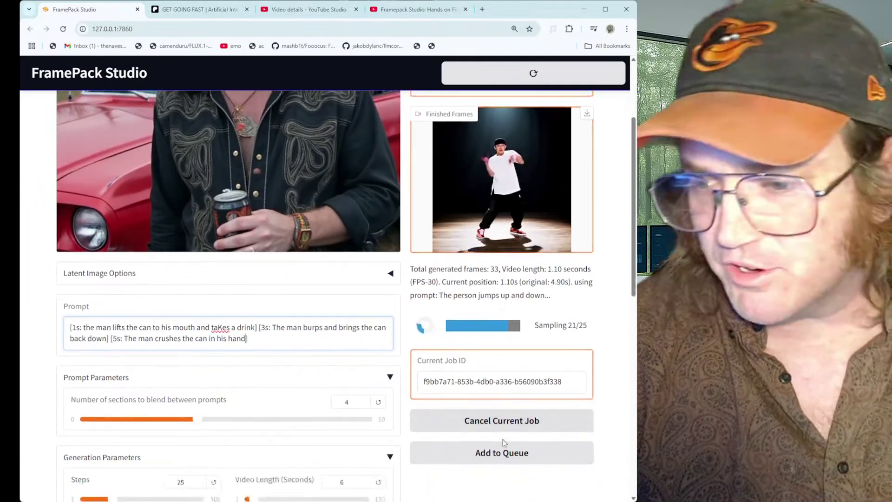
click(503, 402)
scroll(511, 381, up, 4)
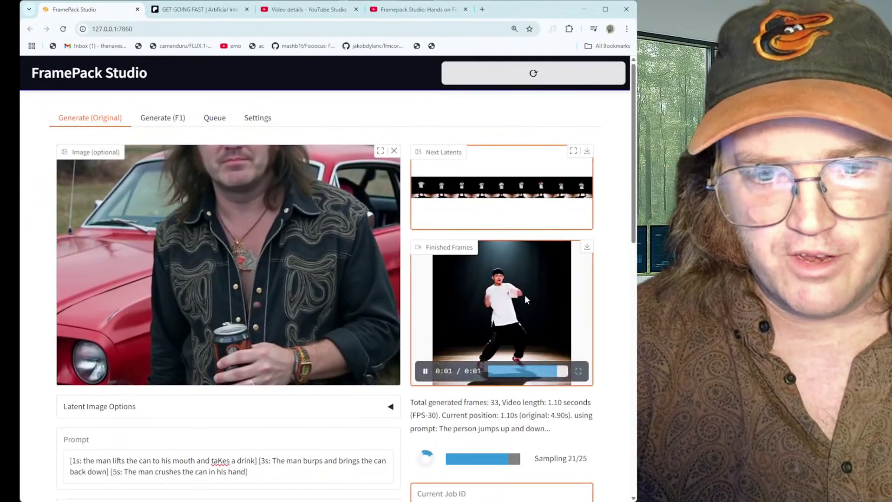
scroll(525, 297, down, 2)
scroll(376, 222, up, 2)
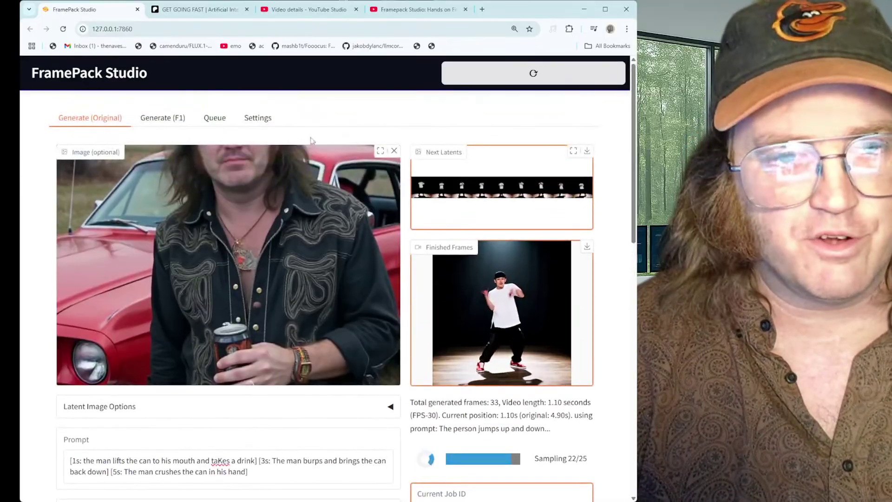
Check the job queue for the new job's status and the running job's elapsed time
click(214, 119)
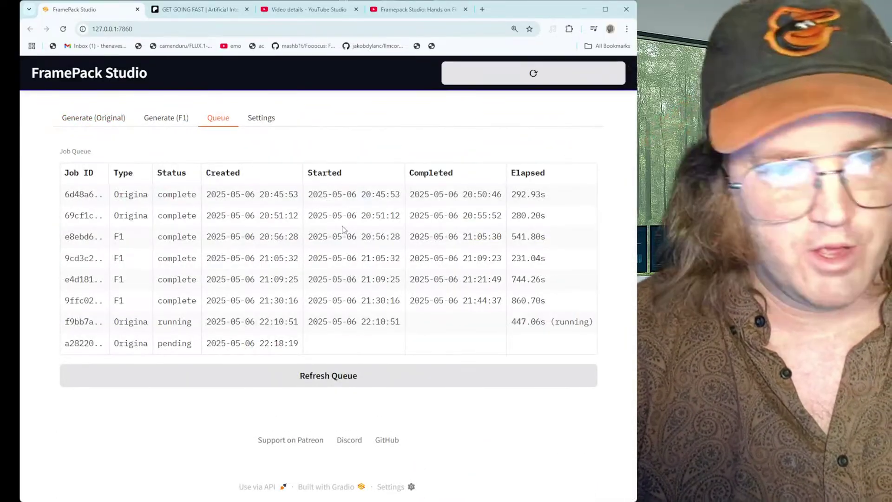
click(511, 323)
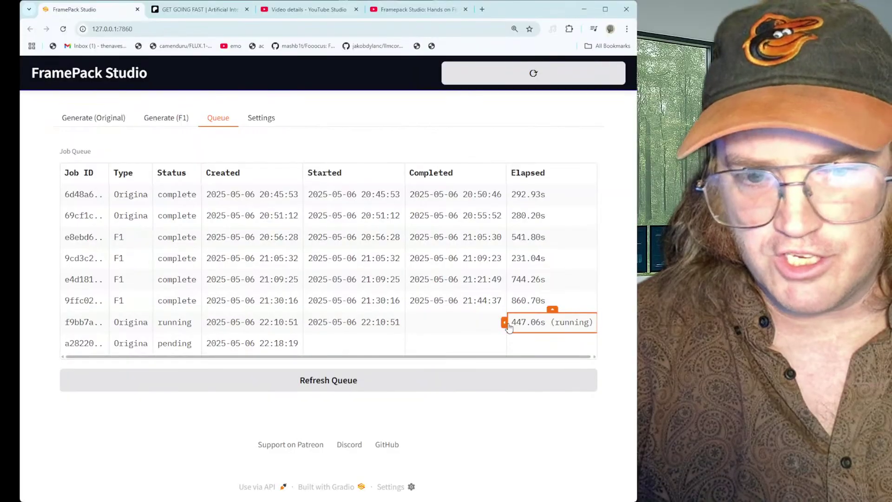
drag(509, 327, 471, 333)
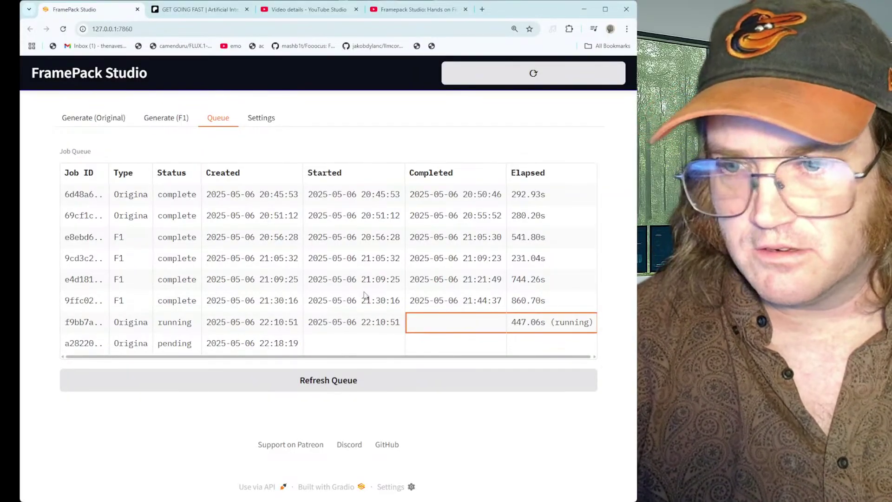
Back in the Original model's form, collapse the prompt parameters and set the generation steps to 12
click(92, 122)
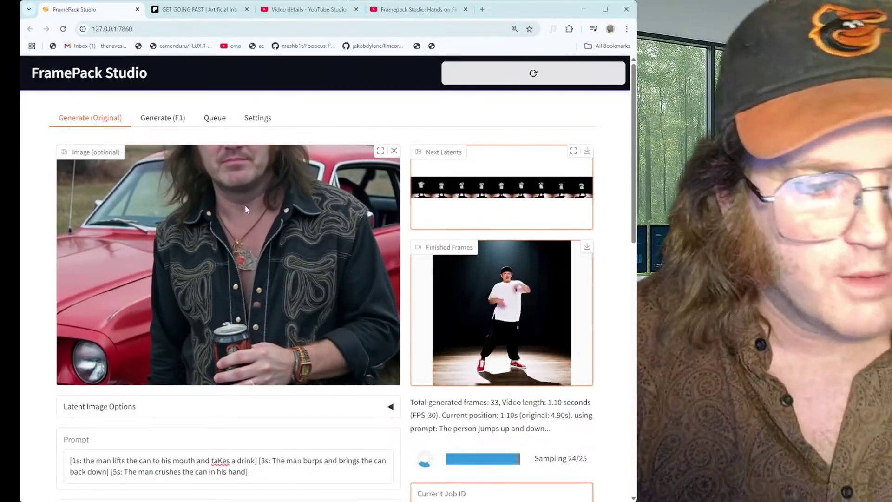
scroll(231, 257, down, 2)
scroll(231, 257, down, 2)
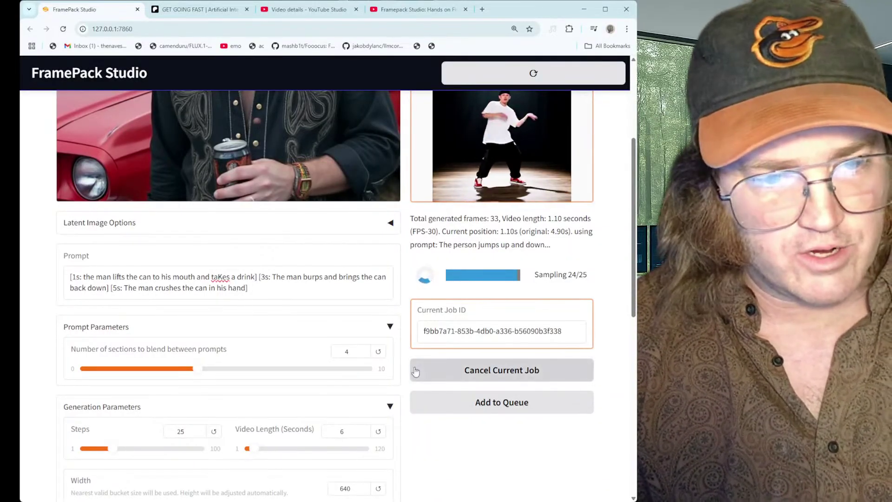
scroll(416, 343, down, 2)
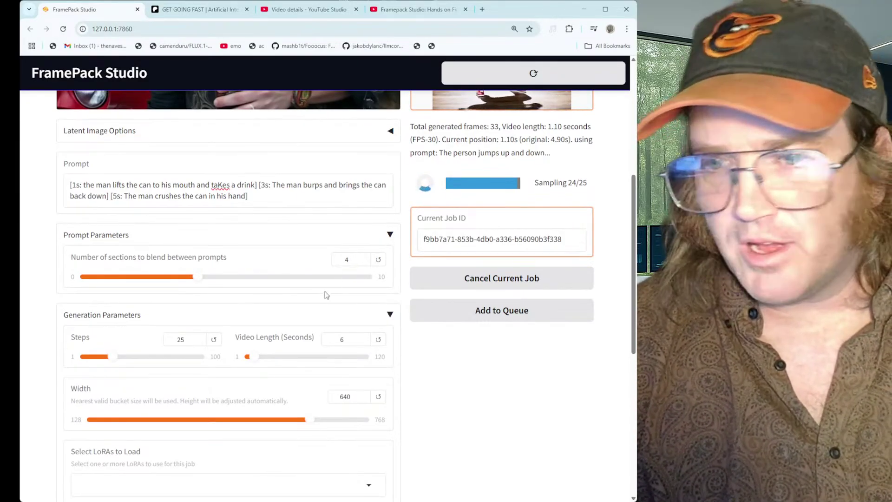
click(391, 237)
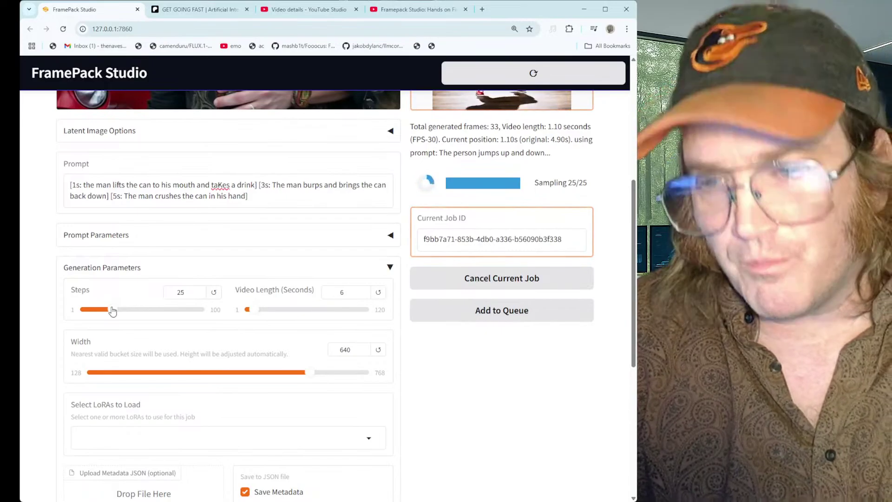
scroll(112, 310, up, 2)
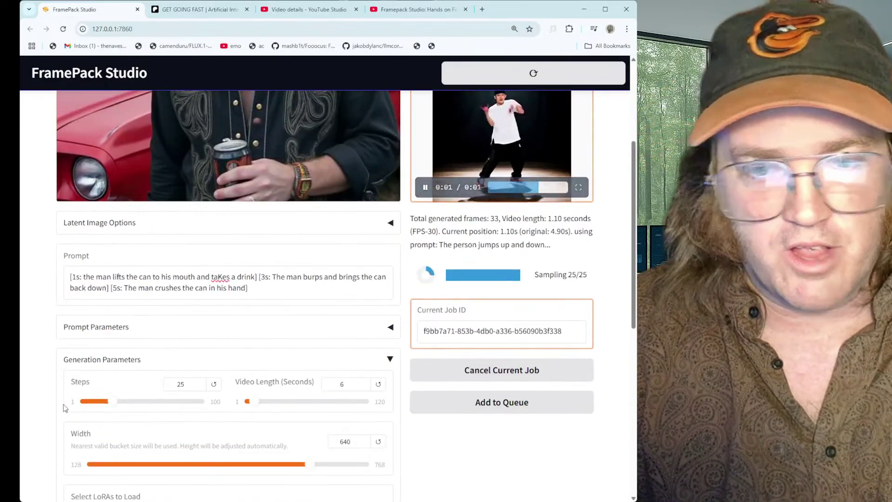
drag(108, 402, 99, 403)
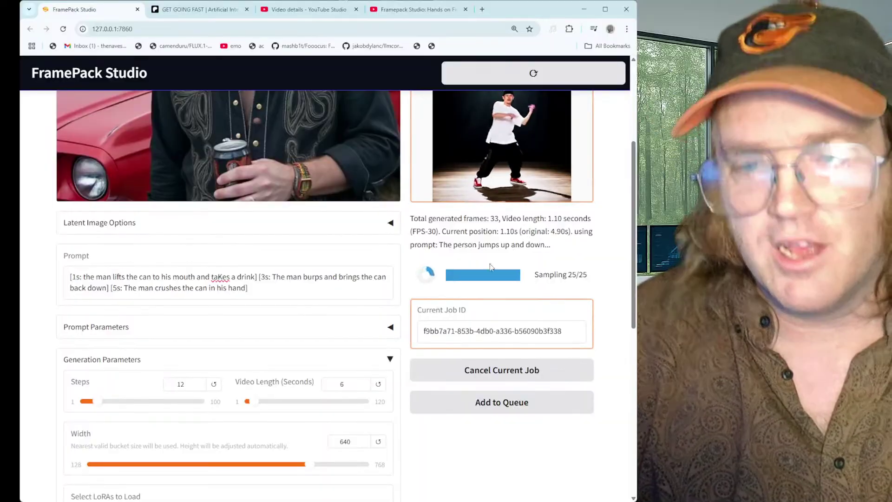
Compare the prompt's timestamped actions with the steps, video length and width settings, and check the running job's preview
scroll(491, 267, up, 2)
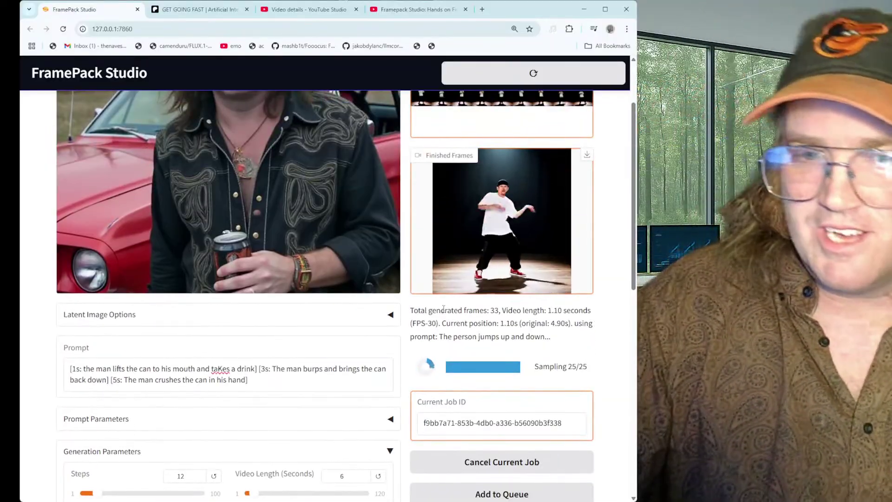
scroll(255, 388, down, 2)
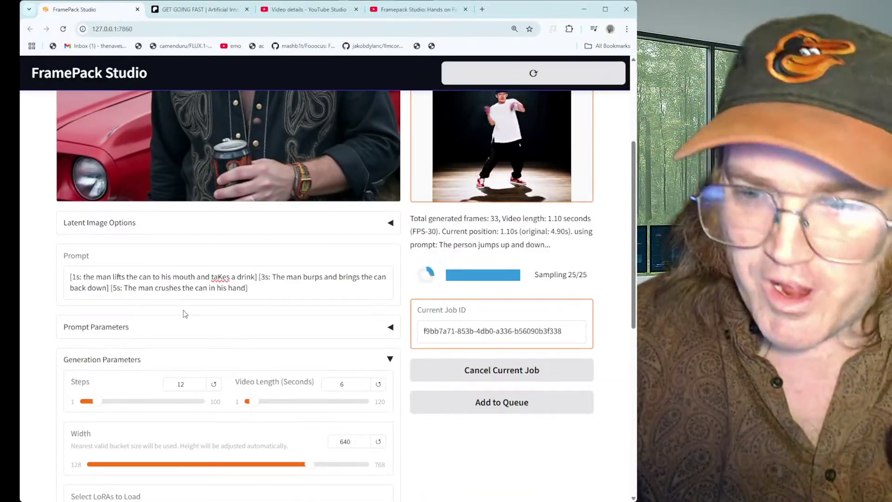
scroll(120, 413, down, 4)
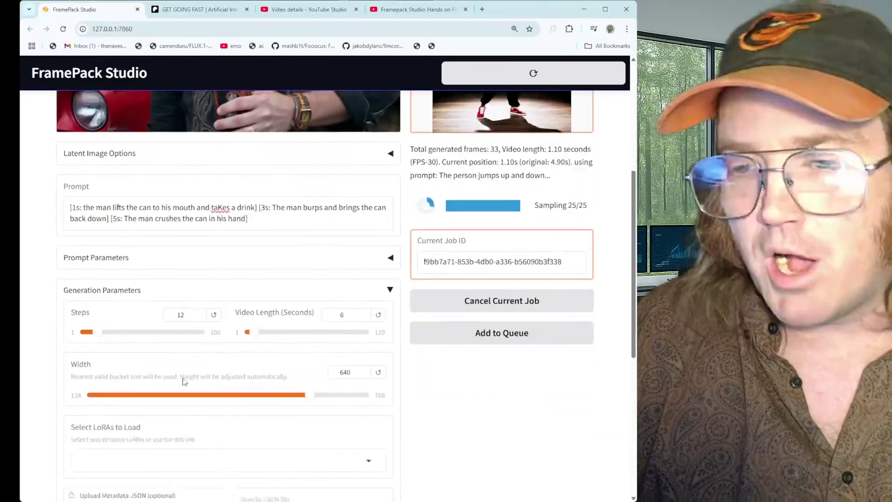
scroll(169, 371, up, 4)
scroll(208, 372, down, 2)
scroll(208, 372, down, 1)
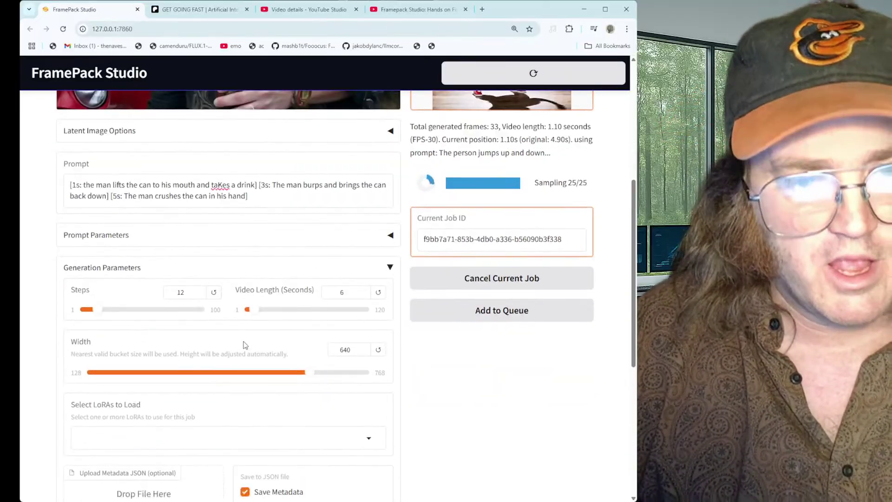
scroll(325, 308, up, 2)
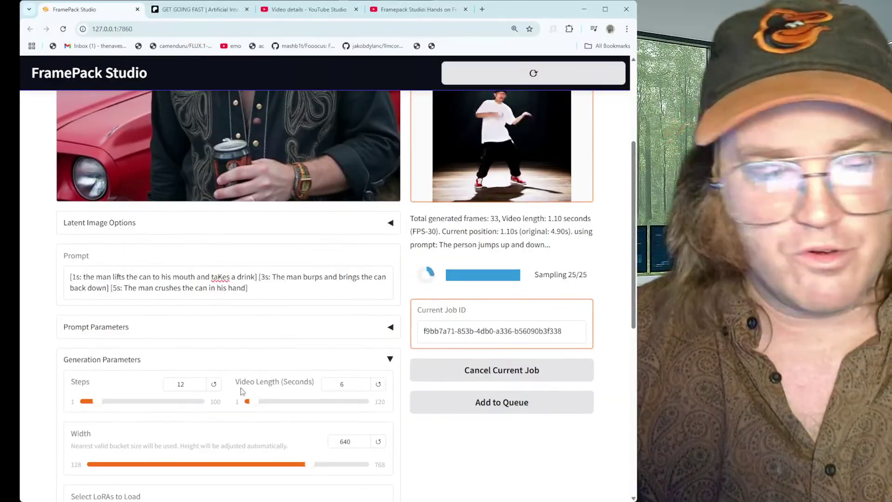
click(117, 288)
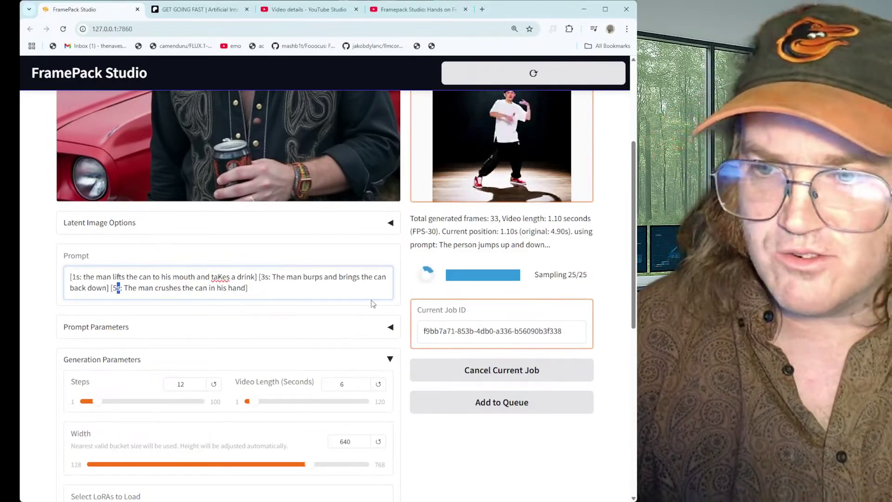
scroll(372, 304, up, 2)
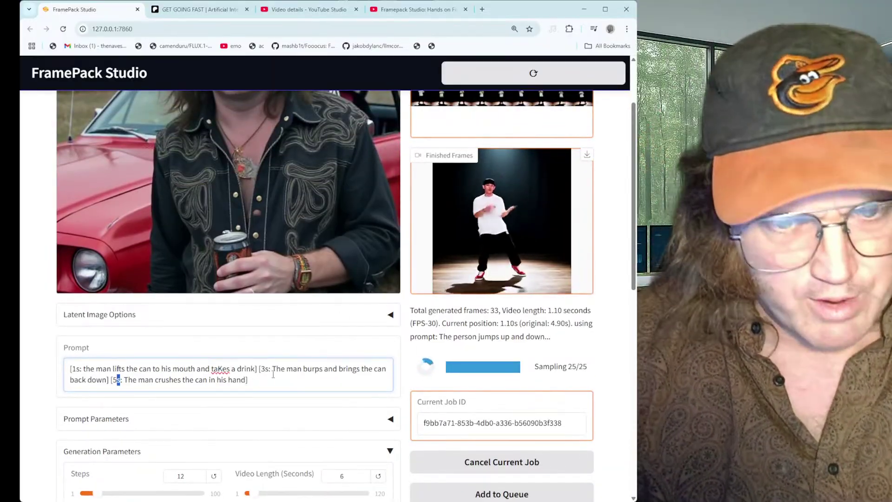
scroll(365, 309, down, 5)
scroll(368, 321, up, 5)
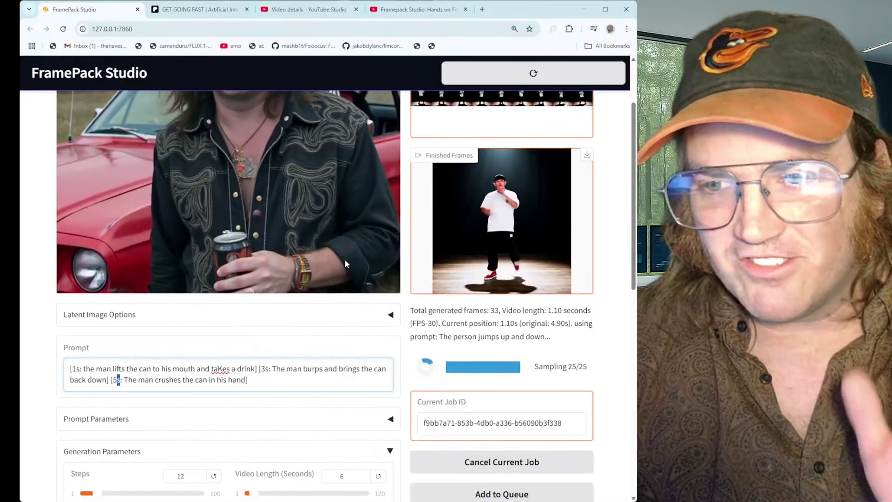
mouse_move(537, 227)
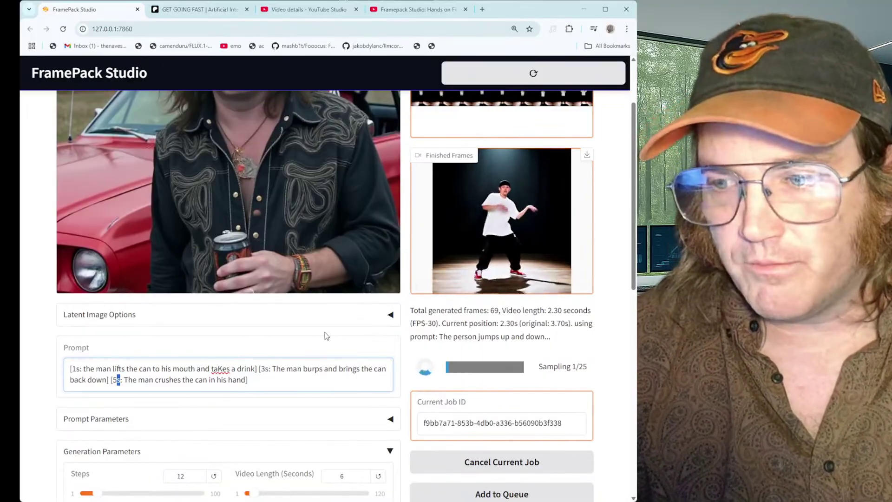
Examine the generation parameters from video length and width through LoRAs, metadata and TeaCache to the seed and its Randomize option
scroll(353, 321, down, 4)
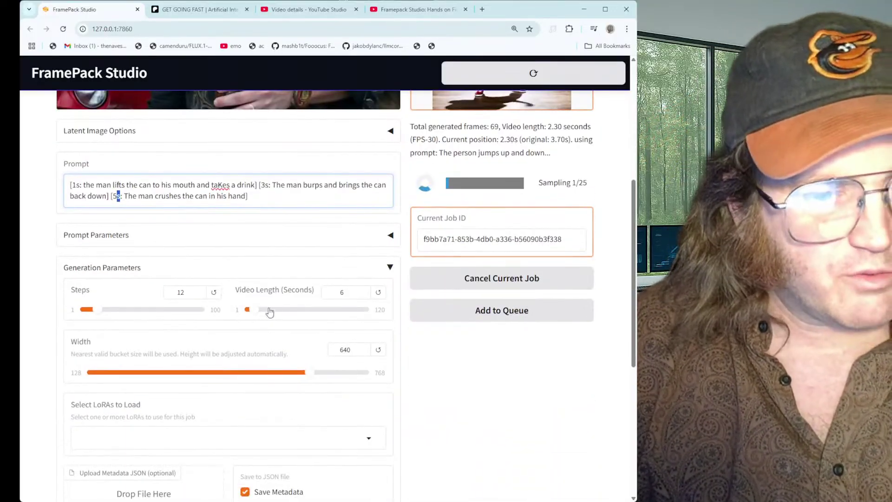
scroll(265, 315, down, 2)
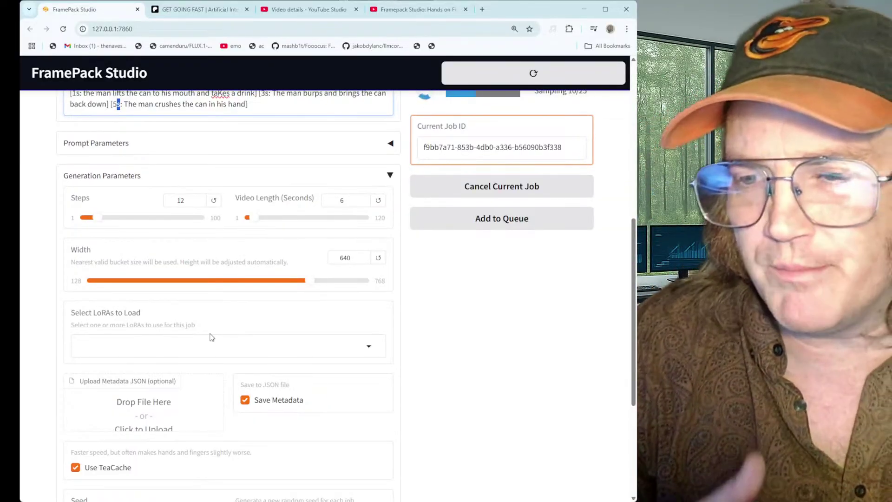
scroll(189, 331, down, 2)
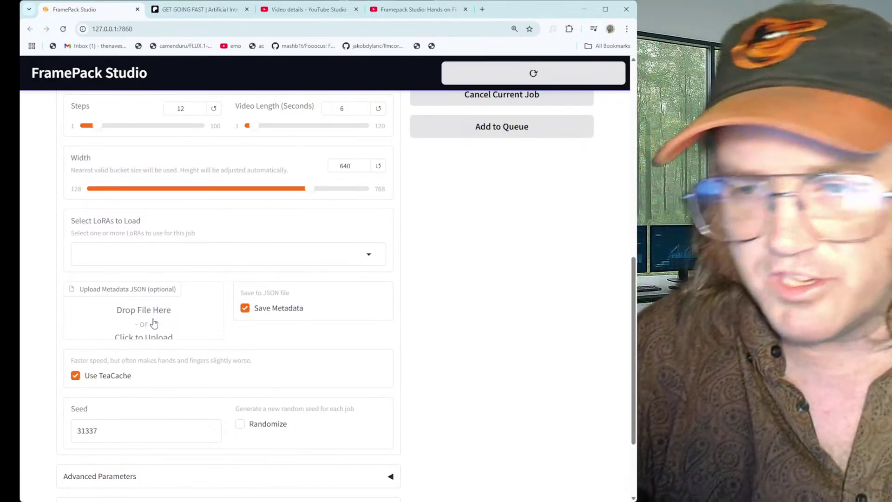
scroll(154, 324, down, 2)
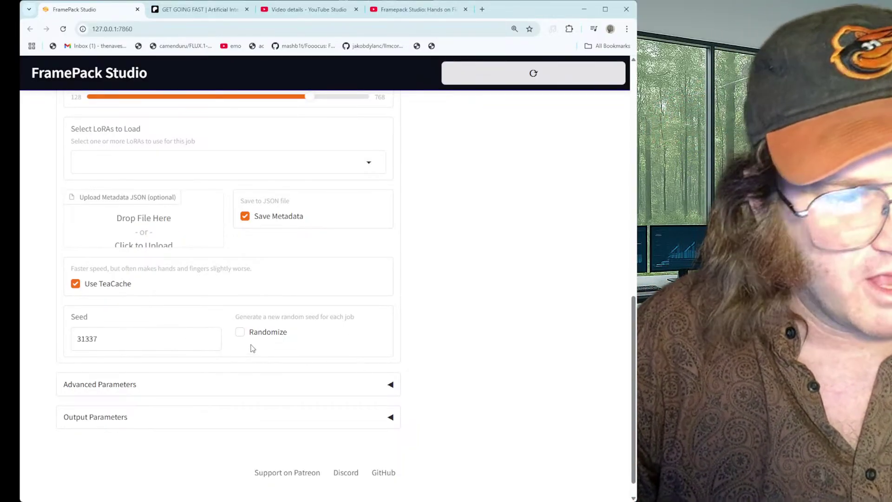
drag(122, 339, 61, 343)
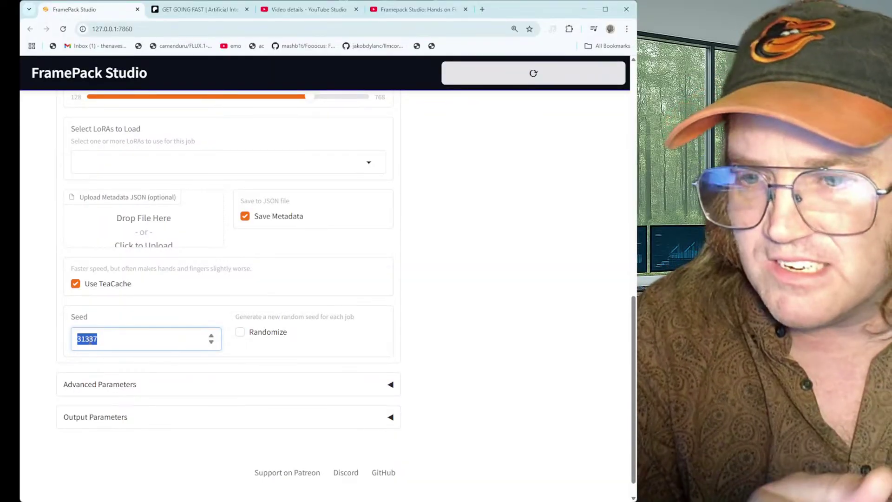
scroll(88, 342, up, 8)
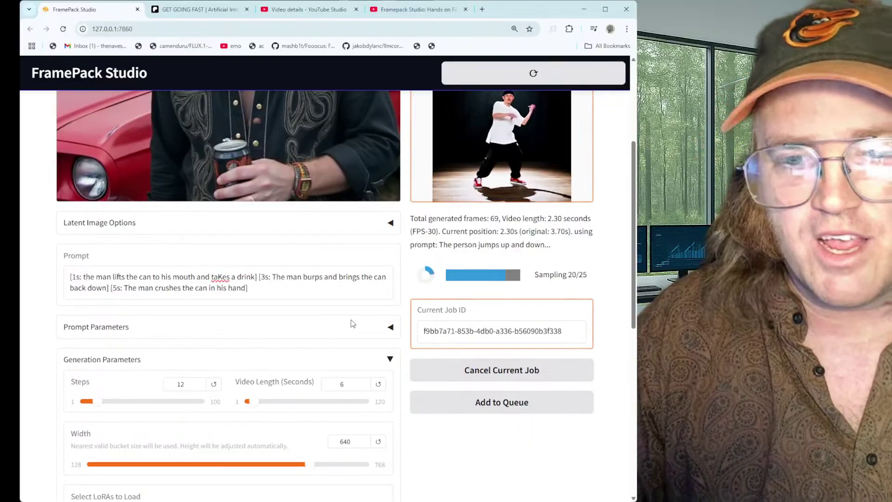
scroll(475, 161, up, 2)
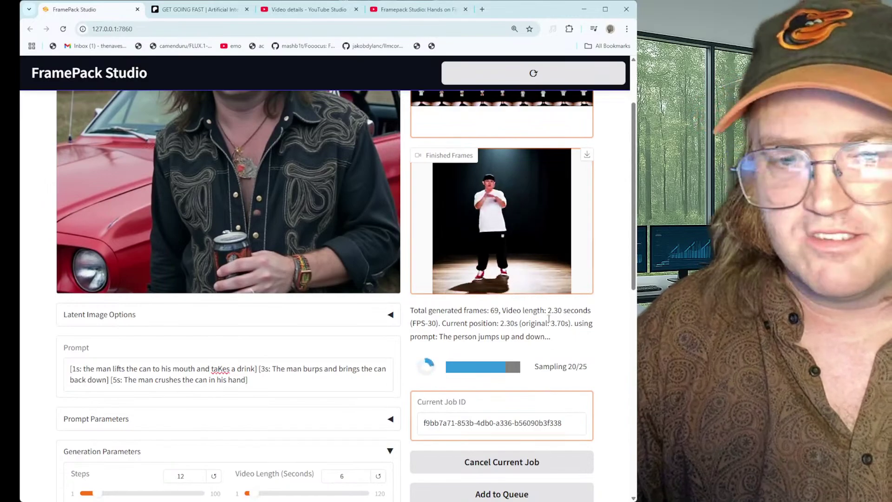
scroll(350, 408, down, 6)
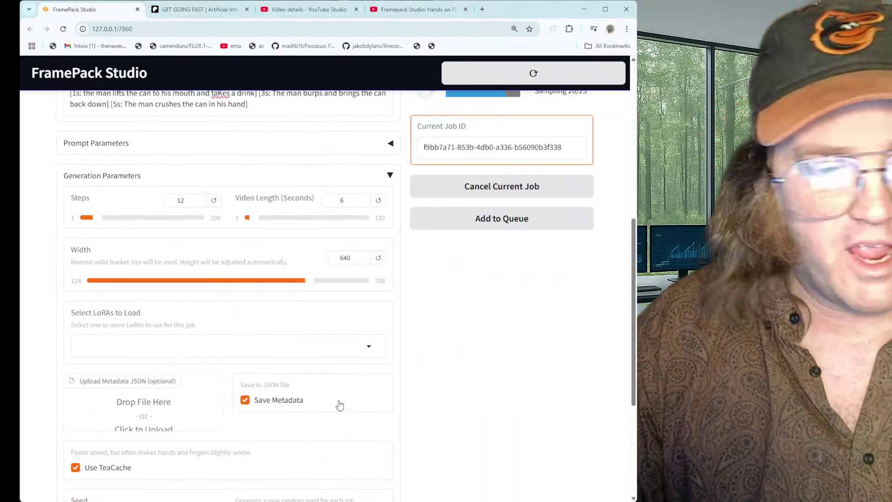
scroll(195, 399, down, 2)
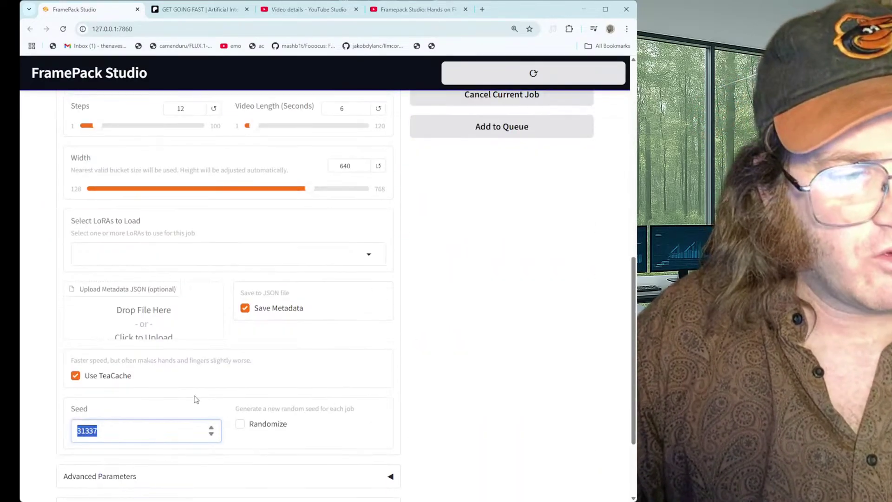
click(242, 430)
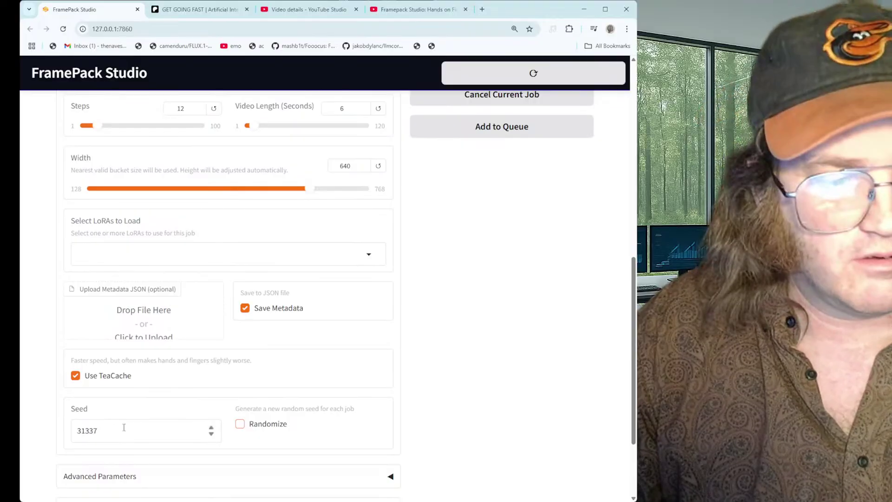
Check the finished frames, sampling progress and current job ID of the job being processed
scroll(369, 389, up, 15)
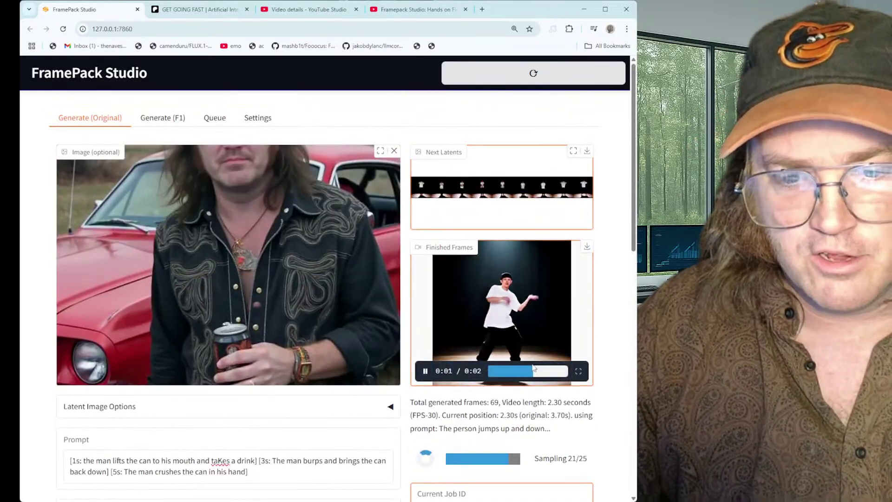
scroll(544, 336, down, 2)
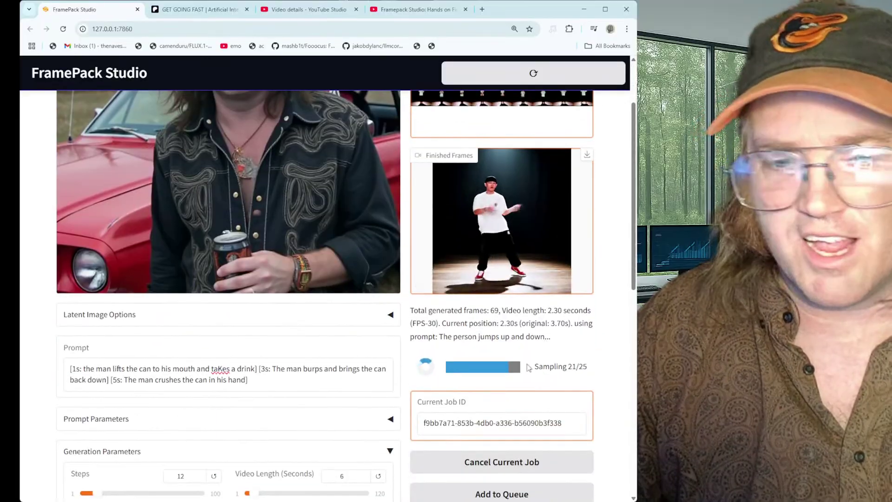
scroll(211, 194, up, 2)
scroll(453, 340, down, 6)
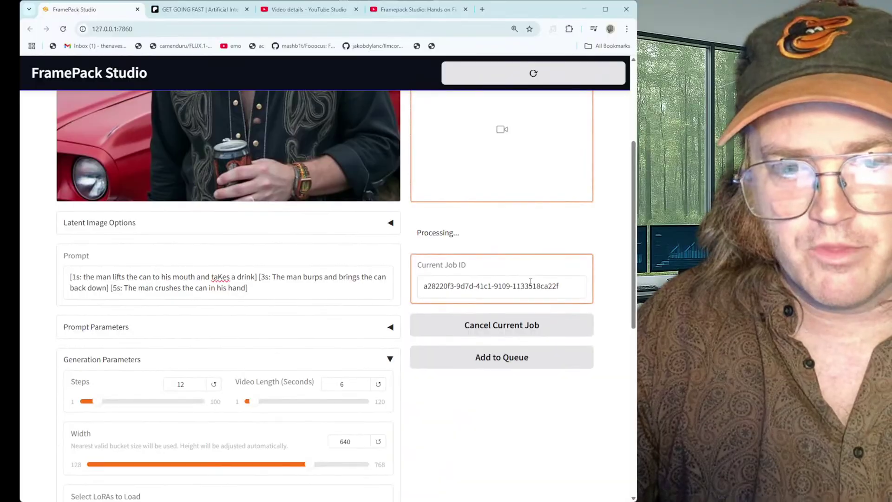
scroll(531, 282, up, 4)
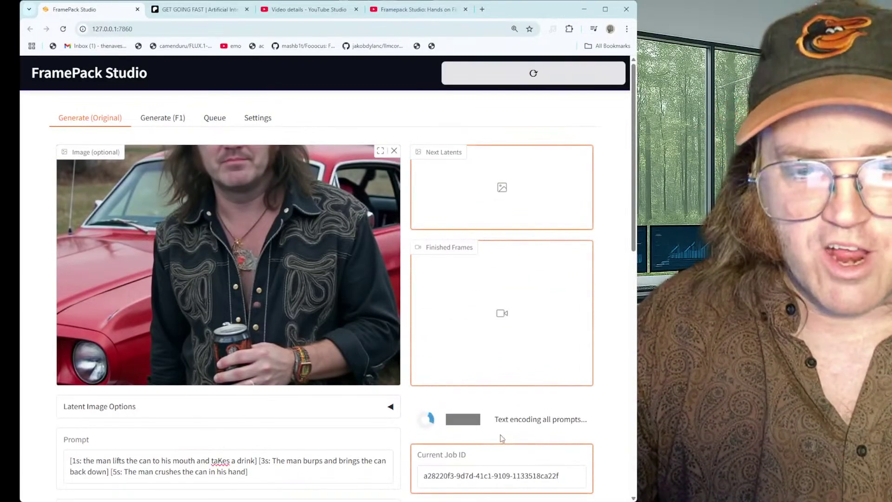
Expand the advanced parameters, examine latent window size, distilled CFG scale and GPU inference preserved memory, and collapse the section
scroll(401, 318, down, 10)
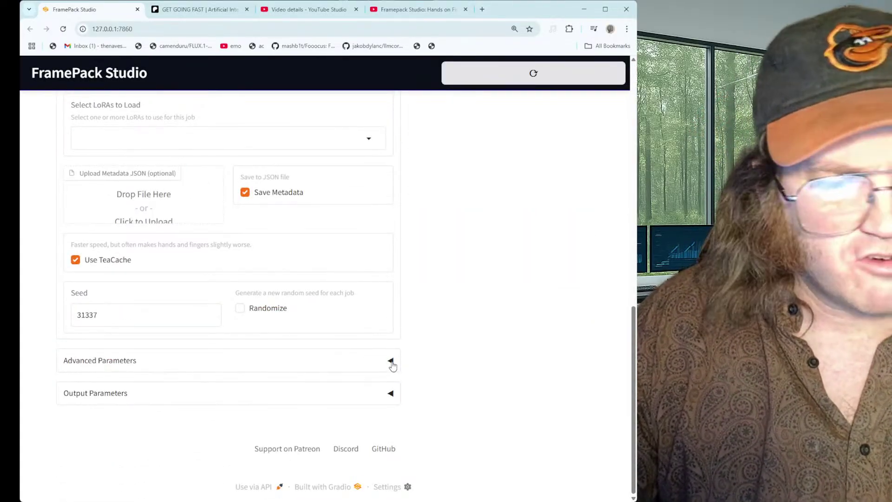
click(390, 361)
scroll(392, 365, down, 2)
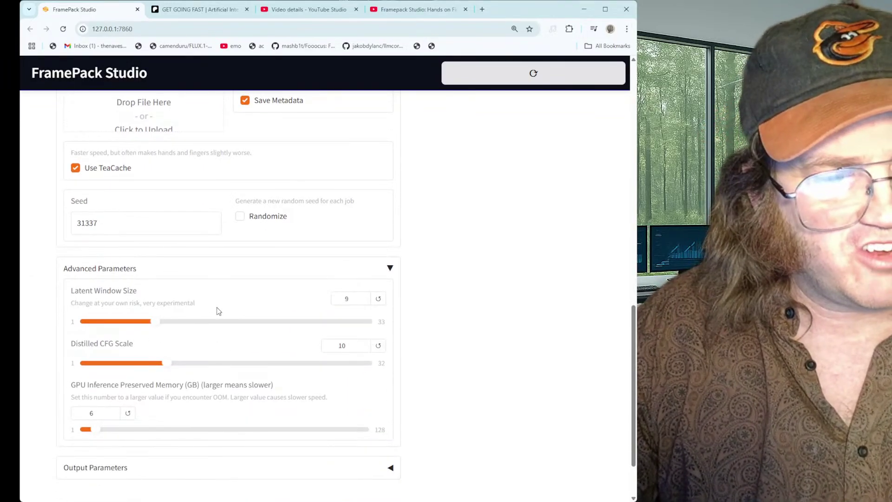
drag(214, 308, 77, 310)
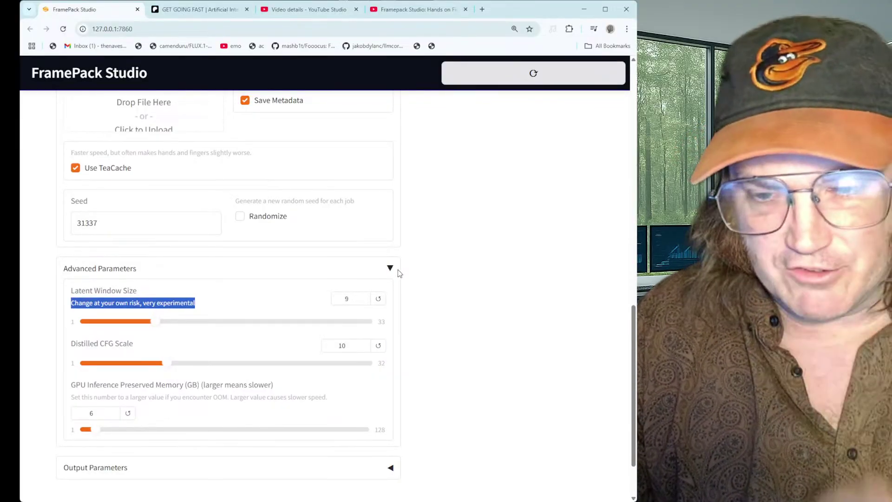
click(390, 269)
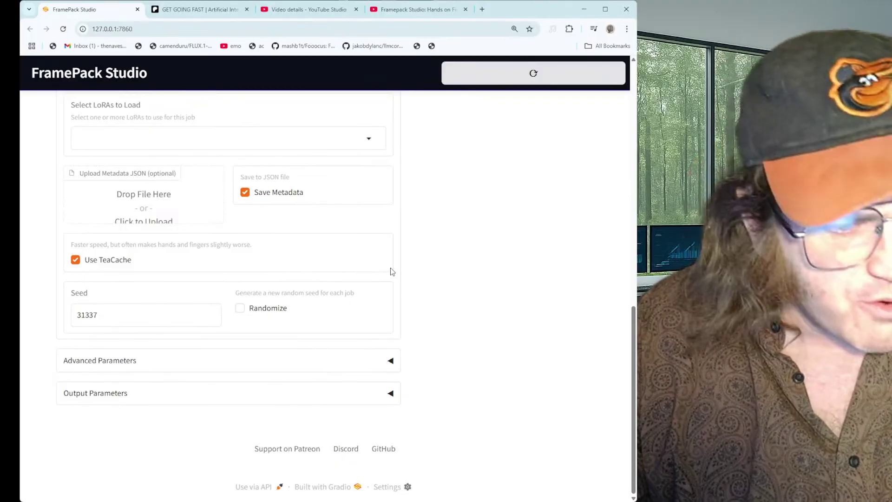
click(395, 368)
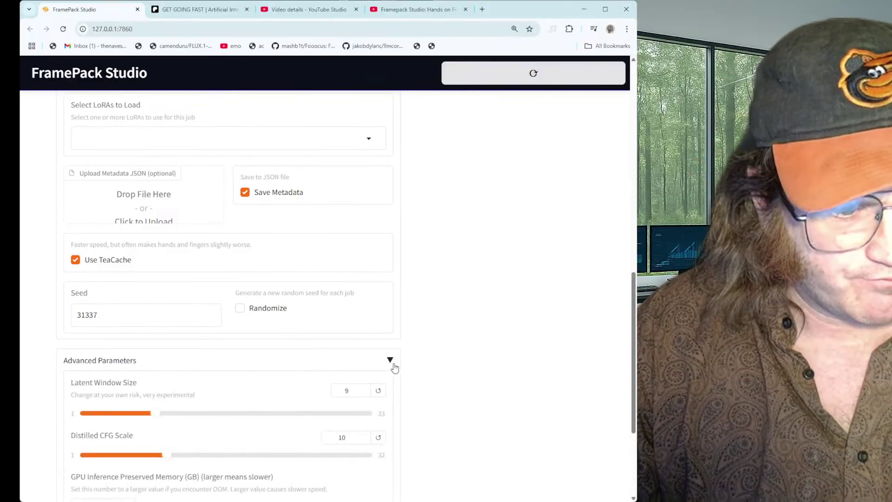
scroll(309, 357, down, 2)
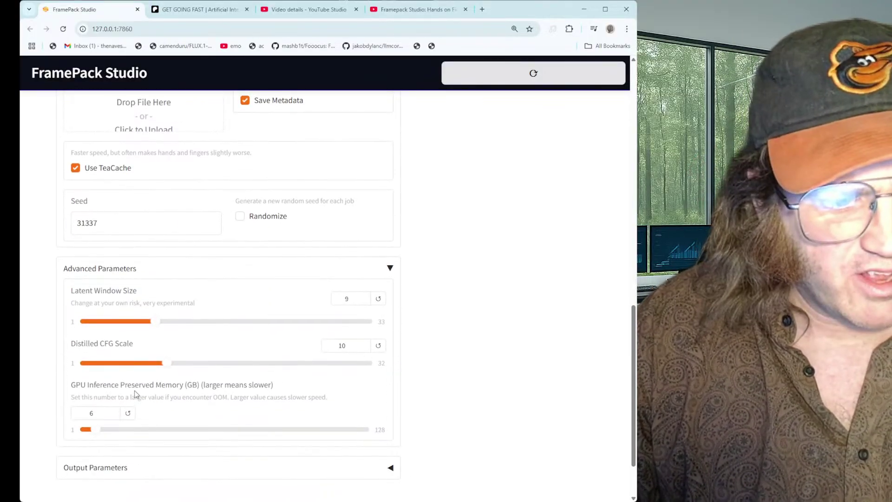
scroll(260, 393, down, 2)
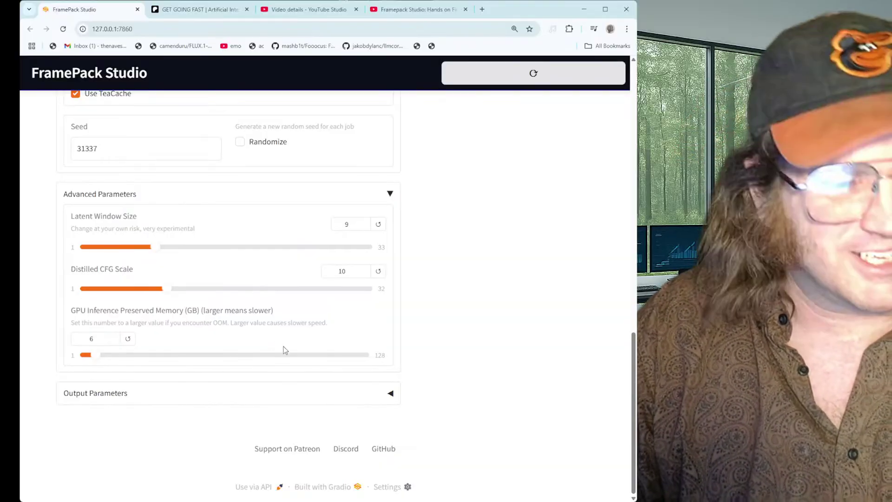
click(390, 194)
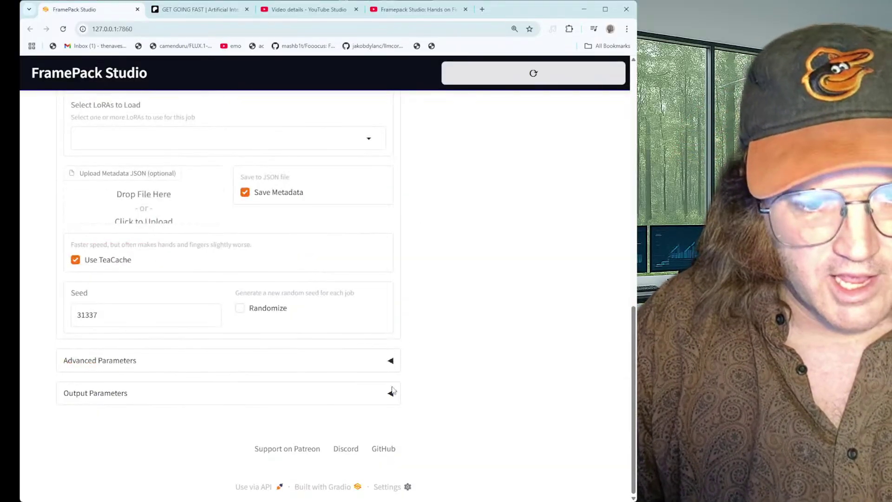
Expand the output parameters, examine the MP4 compression and video file clean-up options, and collapse the section
click(391, 395)
scroll(392, 396, down, 2)
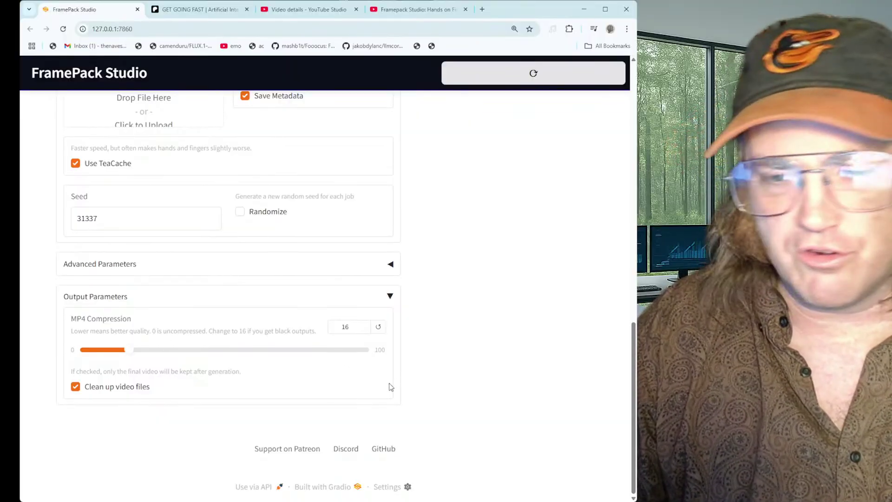
click(390, 296)
Remove the picture of the man holding the can from the Original model's image input
scroll(409, 298, up, 8)
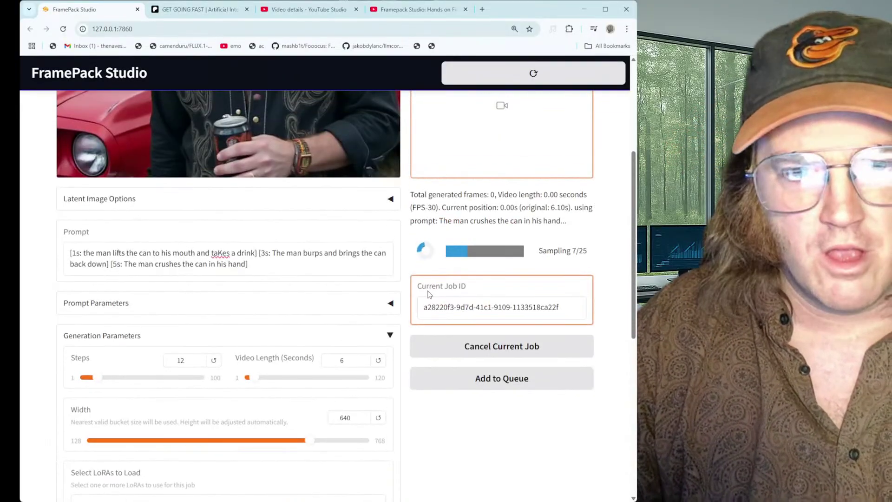
scroll(428, 294, up, 5)
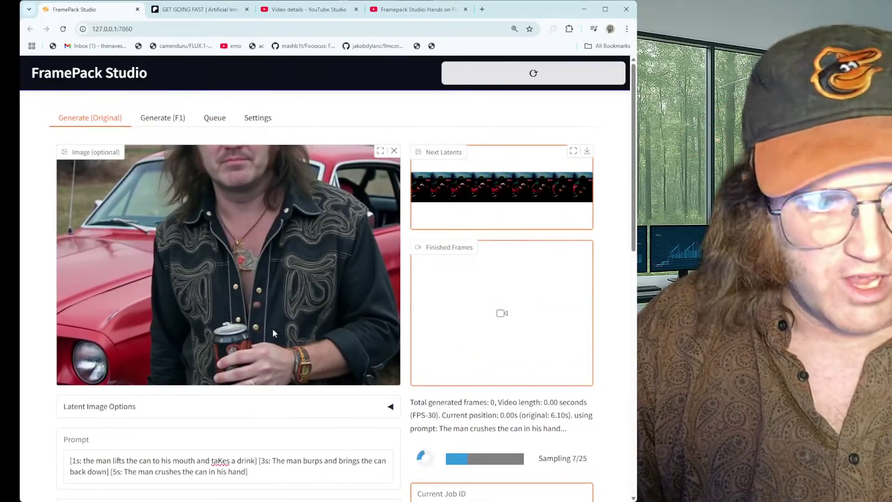
click(394, 151)
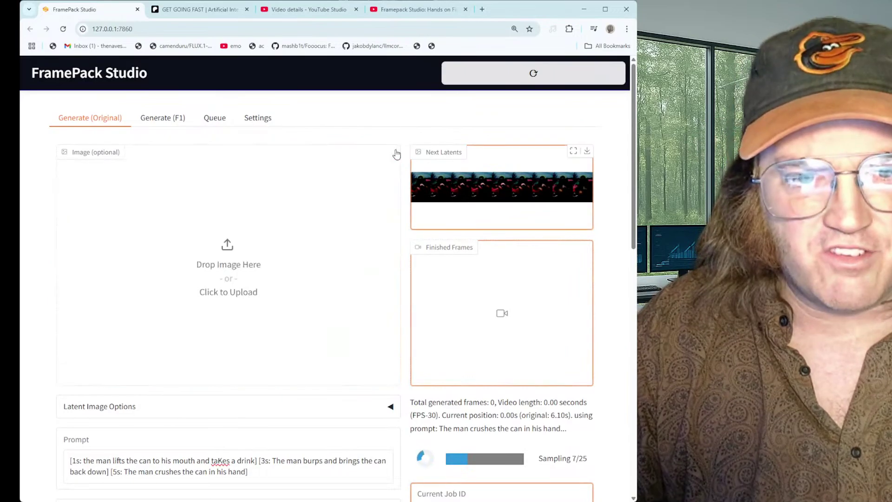
Queue an Original-model job without an image, reusing the timestamped prompt about the man drinking from and crushing the can
scroll(290, 296, down, 4)
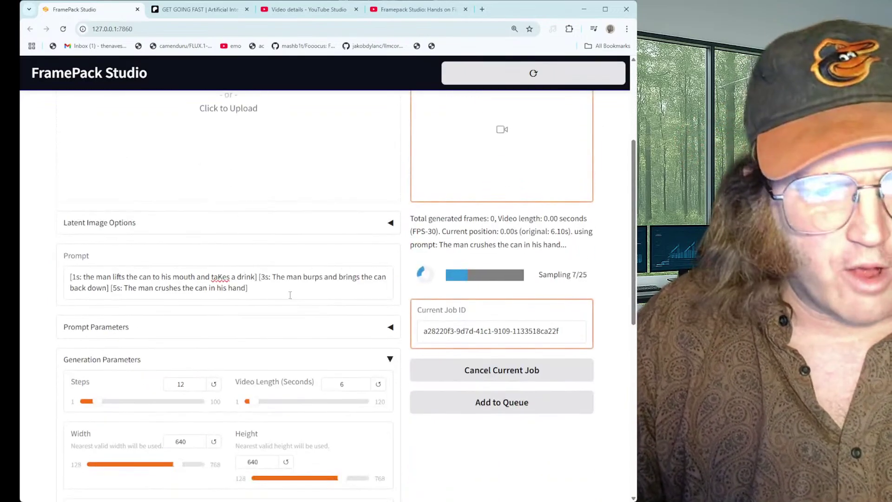
drag(283, 292, 37, 269)
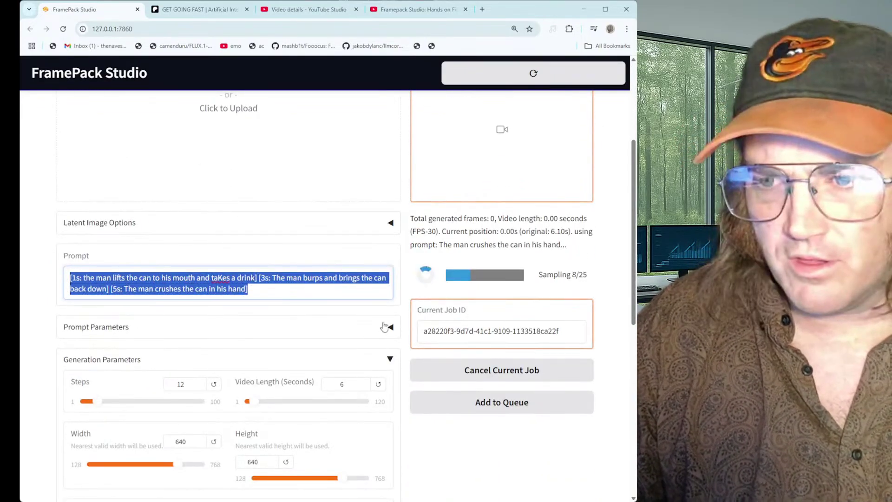
click(502, 402)
scroll(378, 350, up, 4)
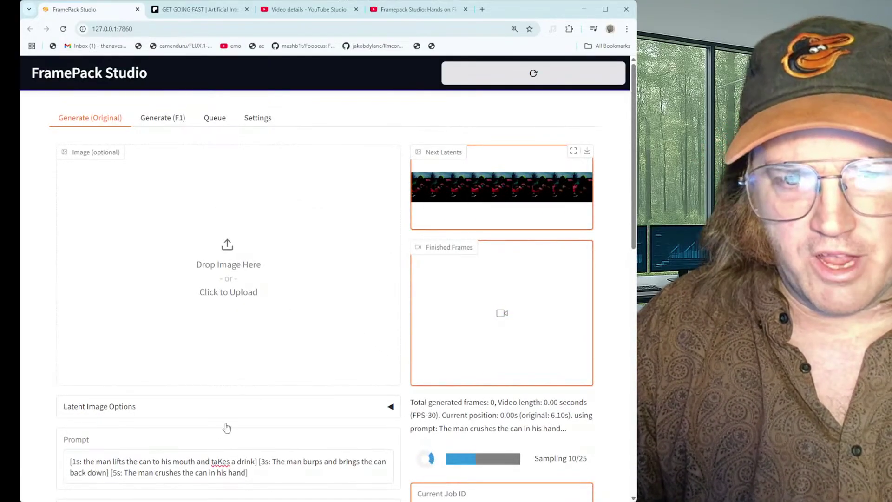
scroll(226, 428, down, 2)
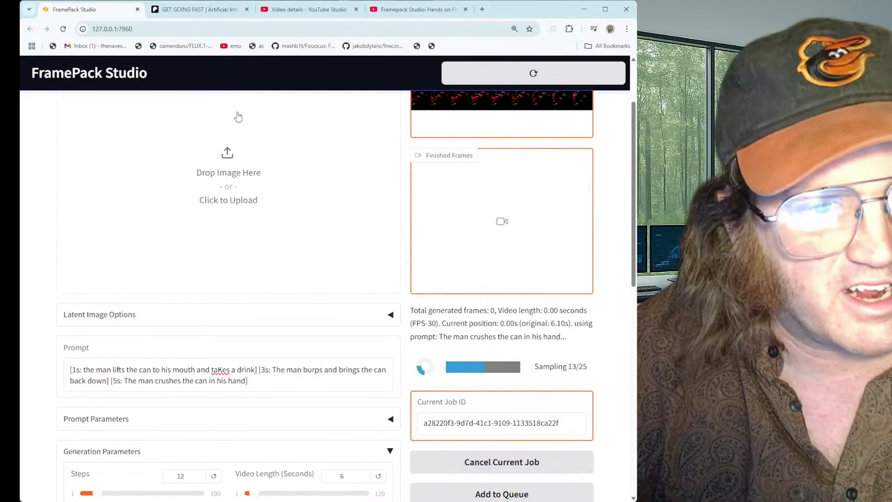
scroll(235, 117, up, 2)
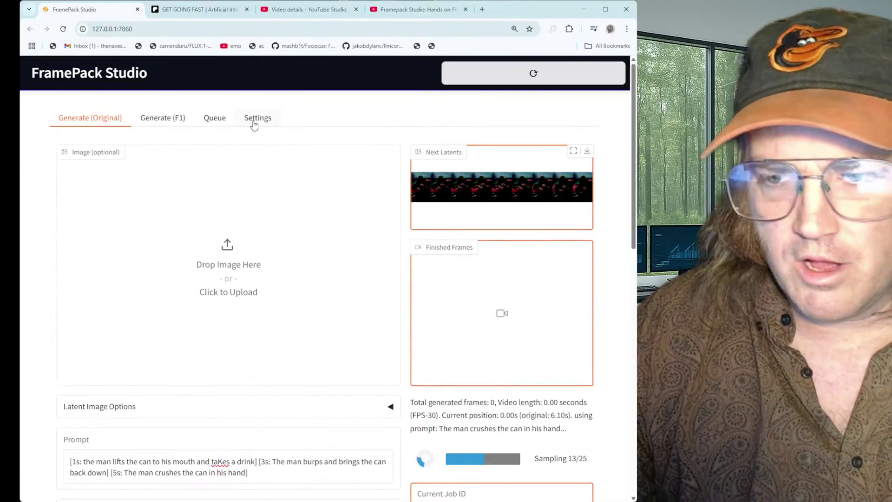
Open the application settings and examine the output directory and metadata directory paths
click(253, 122)
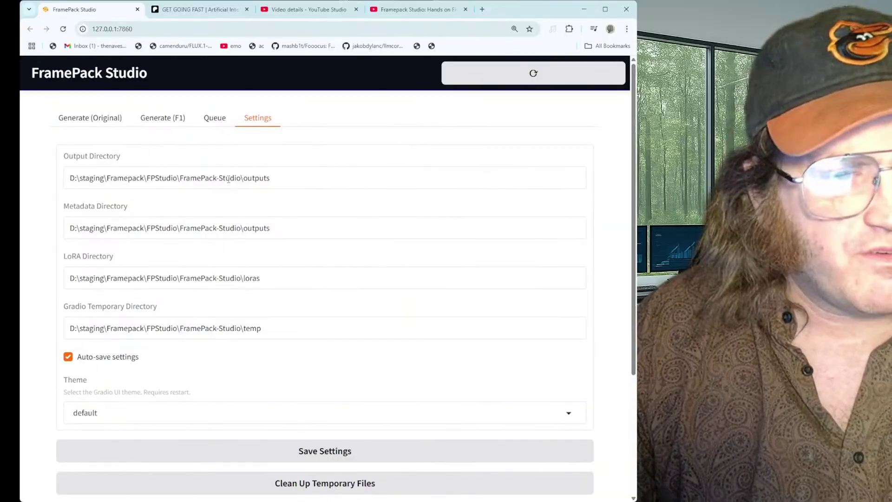
triple_click(298, 185)
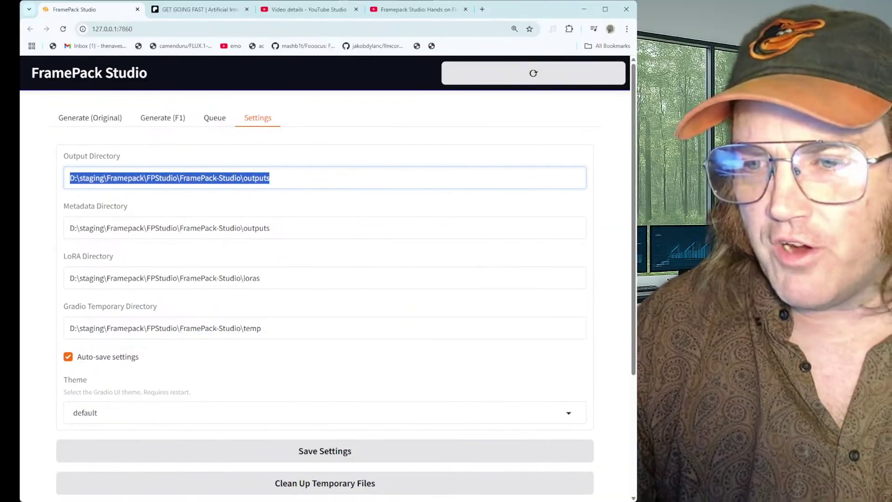
click(156, 180)
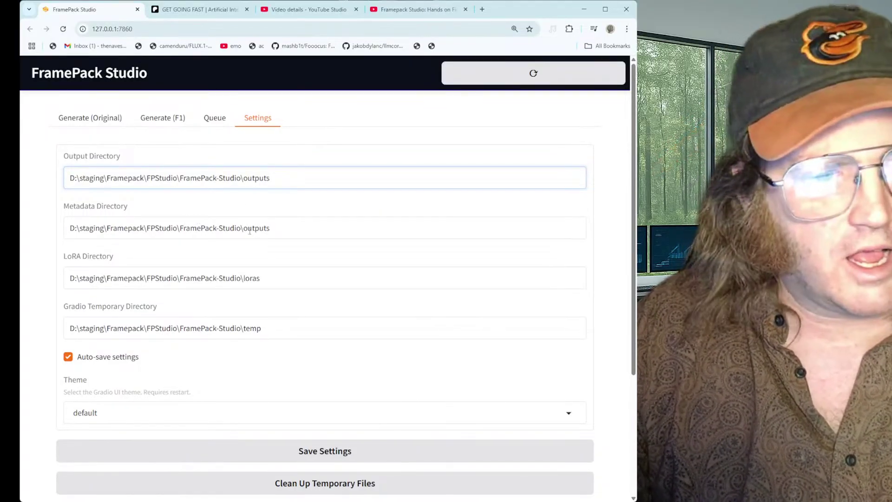
click(307, 231)
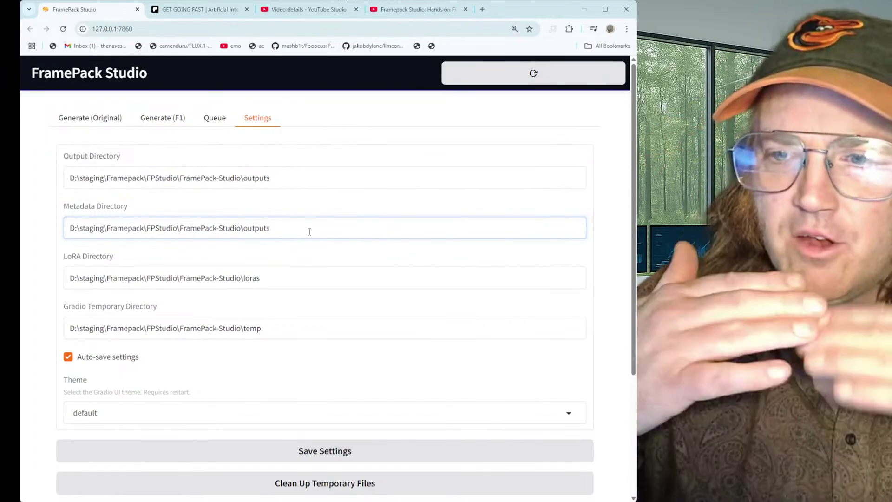
Examine the F1 model's prompt and generation parameters, including section blending, LoRA selection, metadata, TeaCache and seed options
click(158, 121)
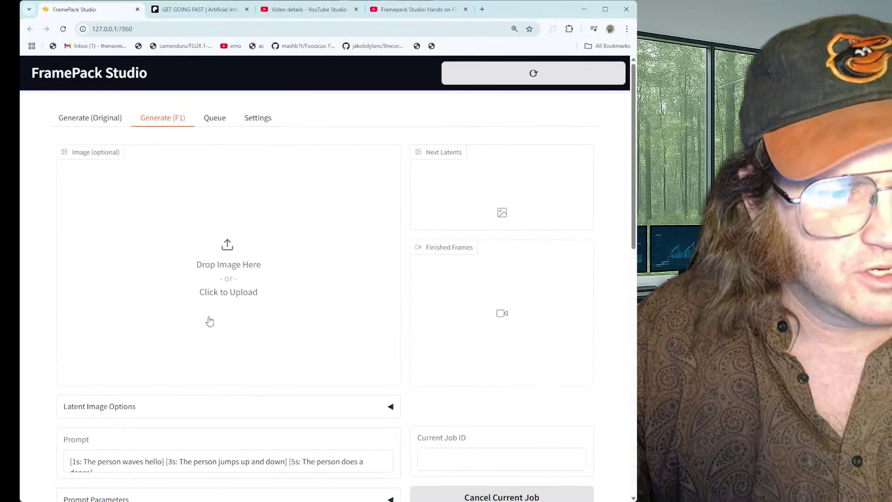
scroll(210, 321, down, 8)
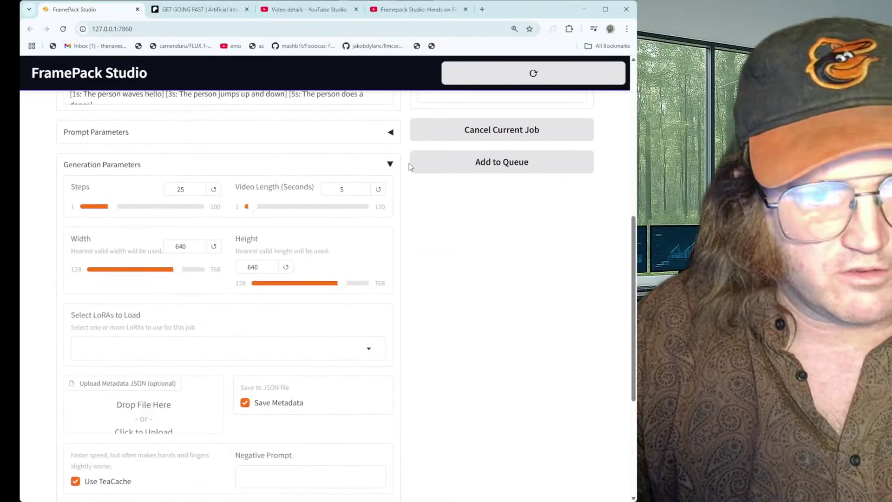
click(390, 165)
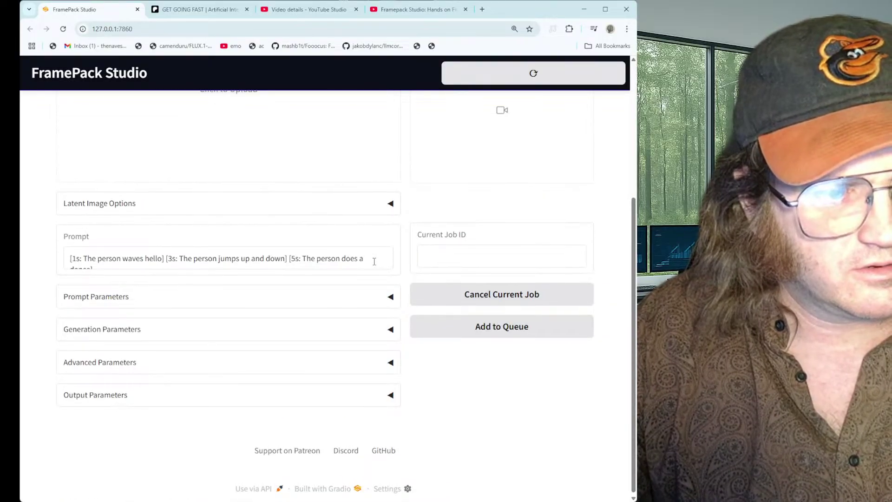
click(392, 296)
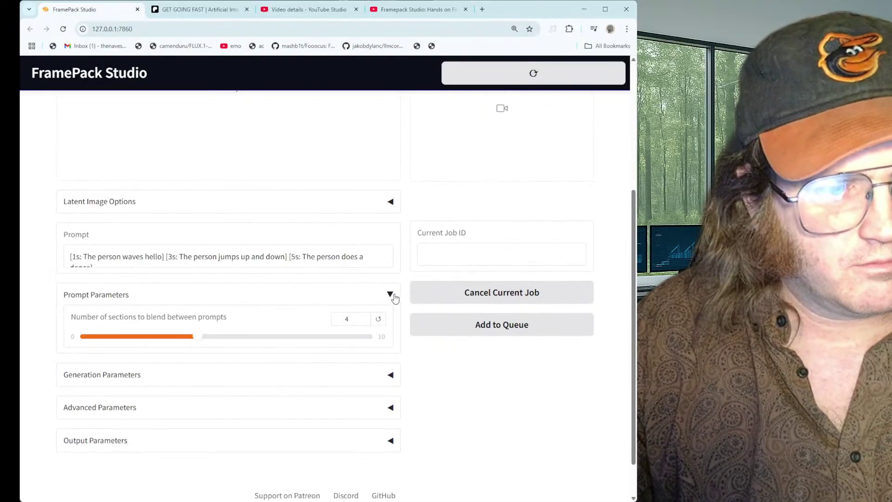
click(390, 375)
scroll(388, 378, down, 4)
scroll(387, 377, down, 4)
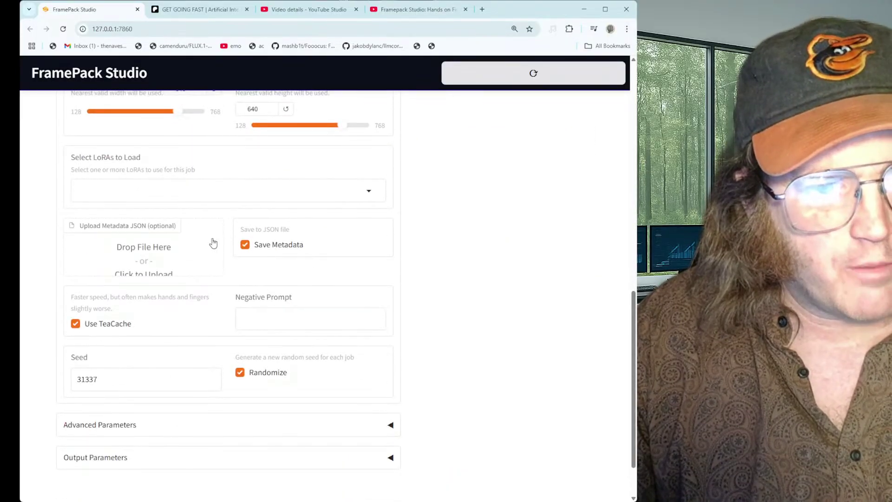
scroll(308, 278, up, 10)
scroll(463, 304, up, 2)
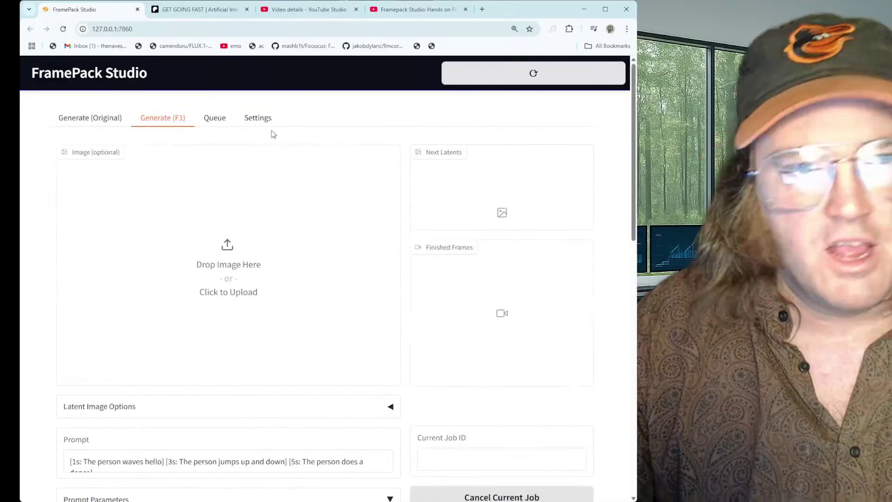
Check the job queue, and review the LoRA directory and Gradio temporary directory paths in the settings
click(251, 120)
click(219, 120)
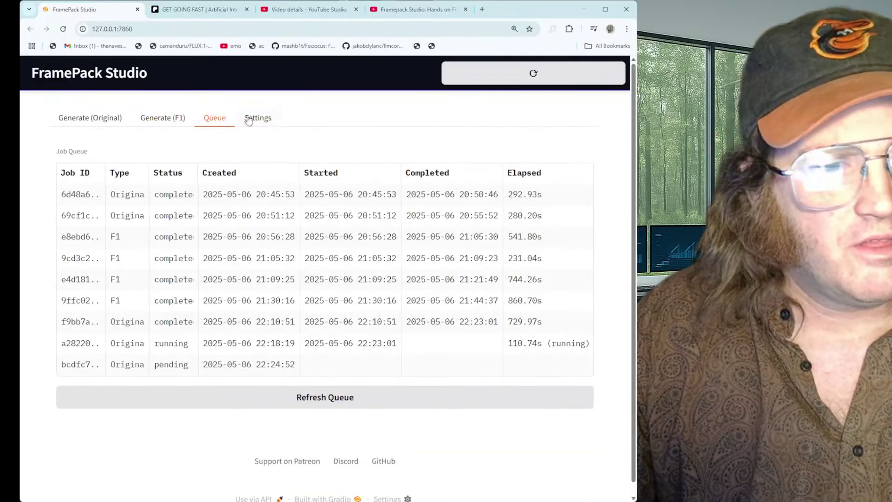
click(256, 119)
drag(267, 277, 67, 279)
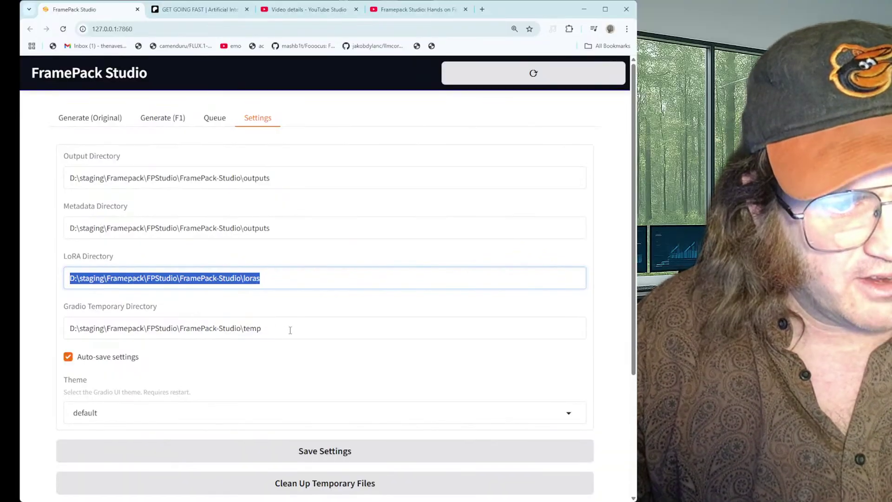
drag(290, 330, 69, 329)
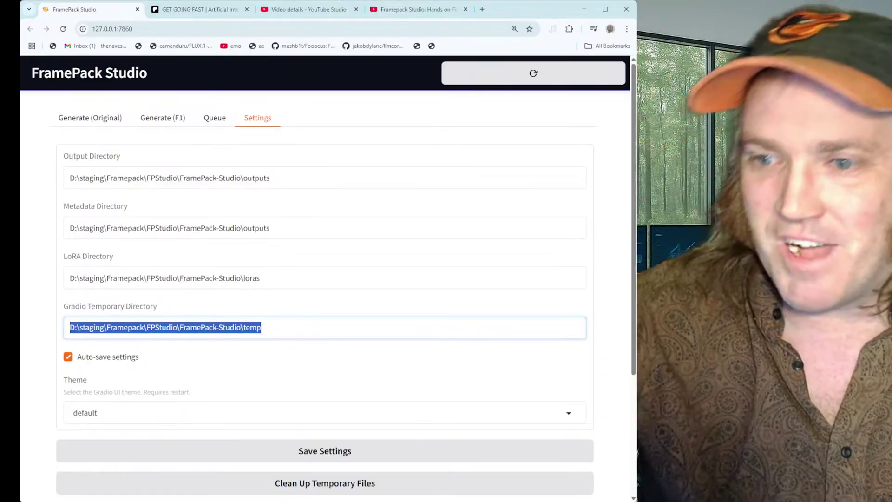
Open the video 250506_181210_919_2277_27.mp4 in its own browser tab and play the dancing cat clip several times
key(alt+Tab)
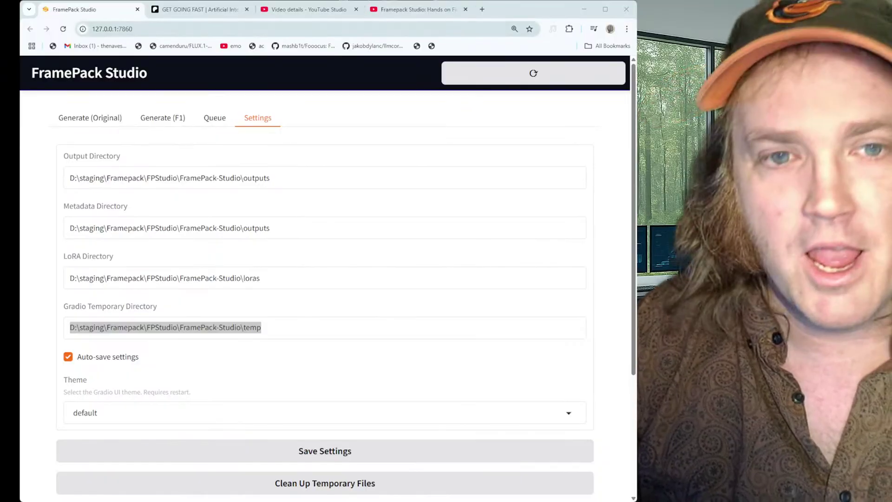
click(523, 12)
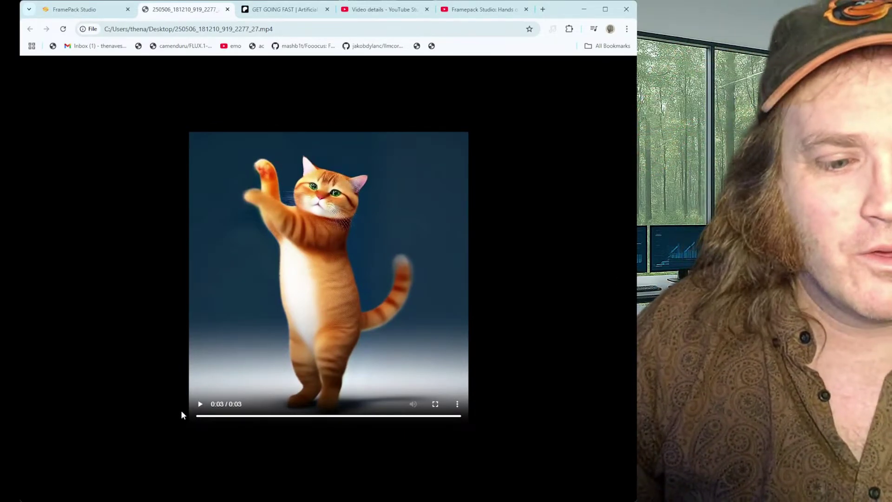
click(201, 405)
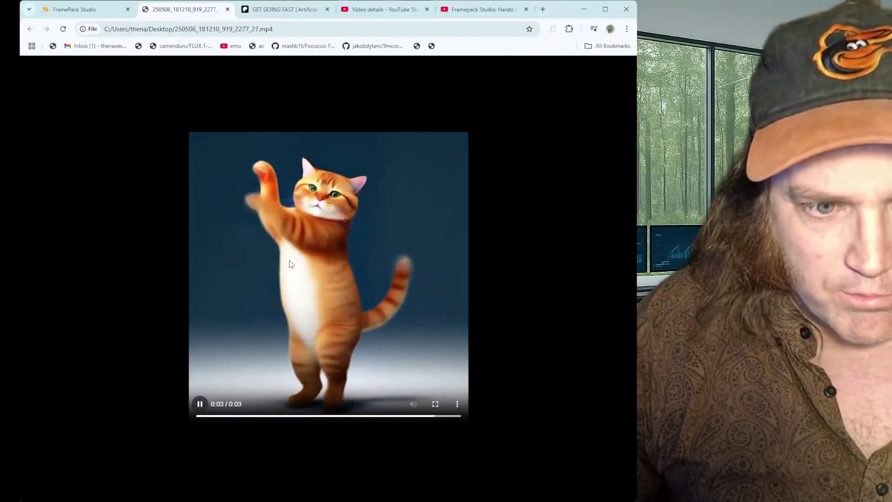
click(200, 404)
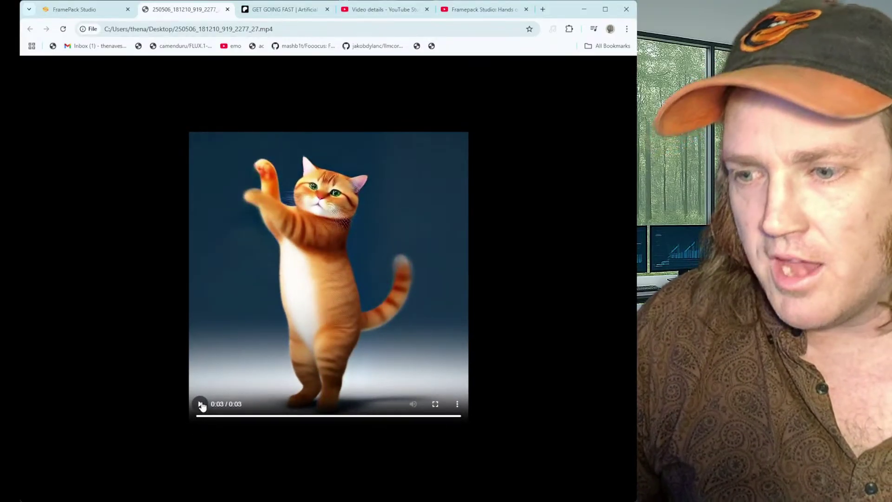
click(200, 403)
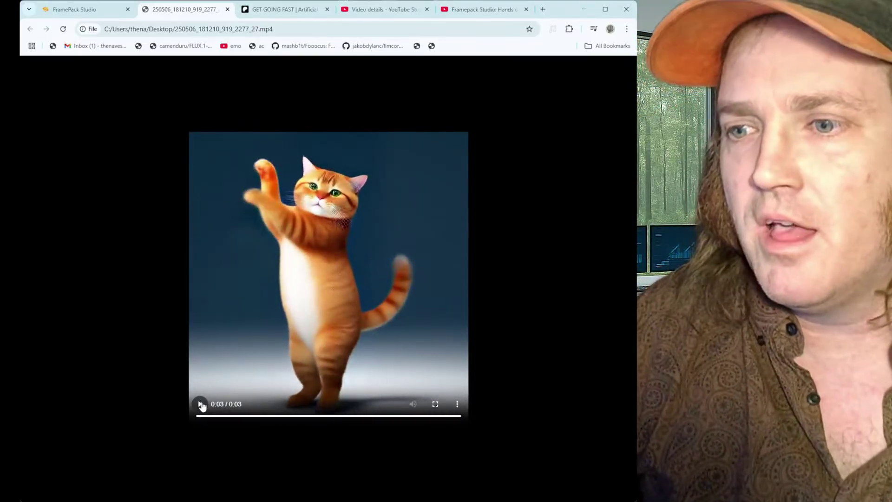
click(201, 404)
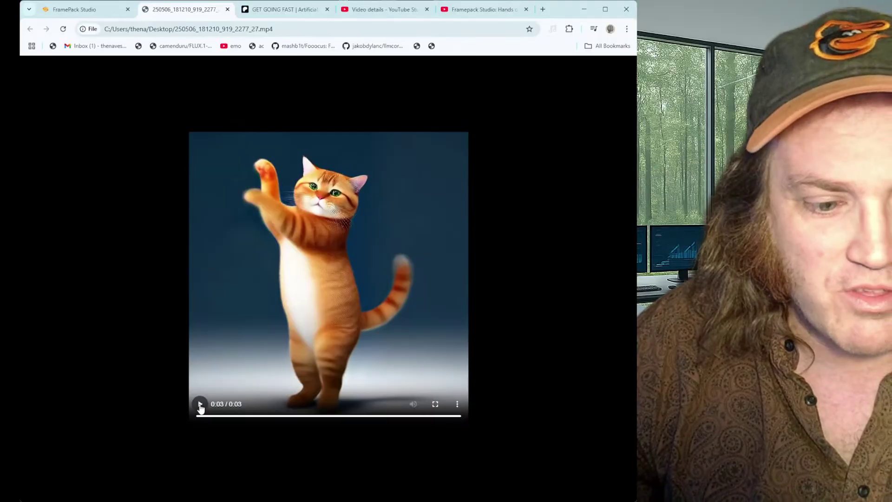
click(201, 405)
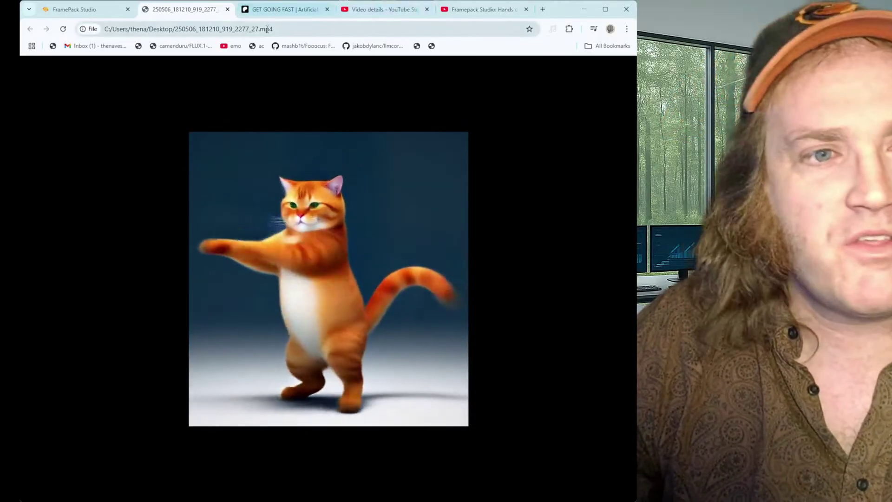
Return to FramePack Studio and raise the F1 model's generation steps to 41
click(84, 11)
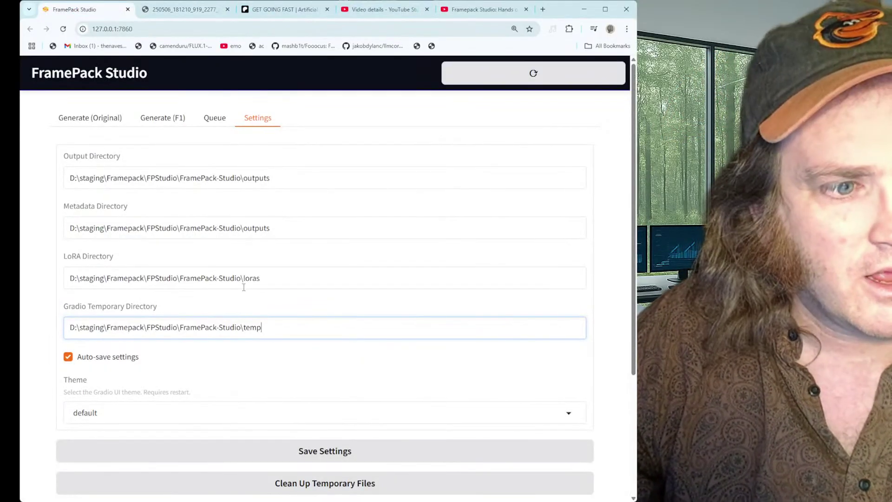
click(164, 122)
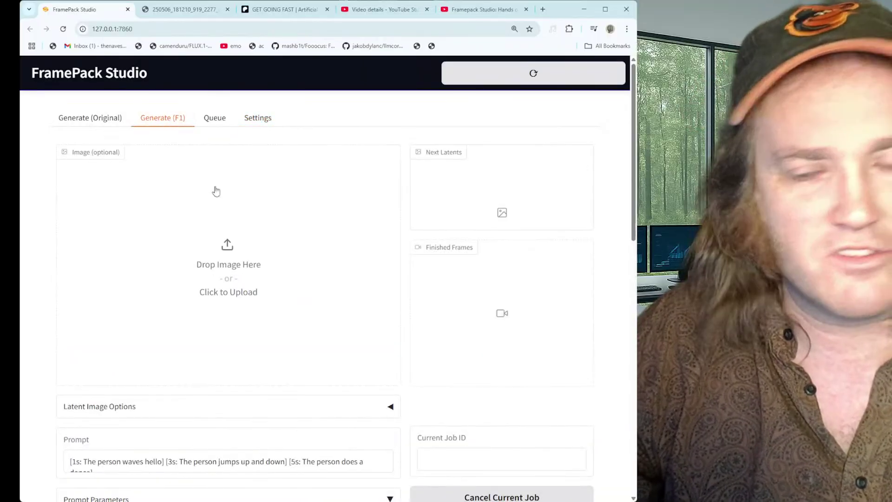
scroll(251, 235, down, 5)
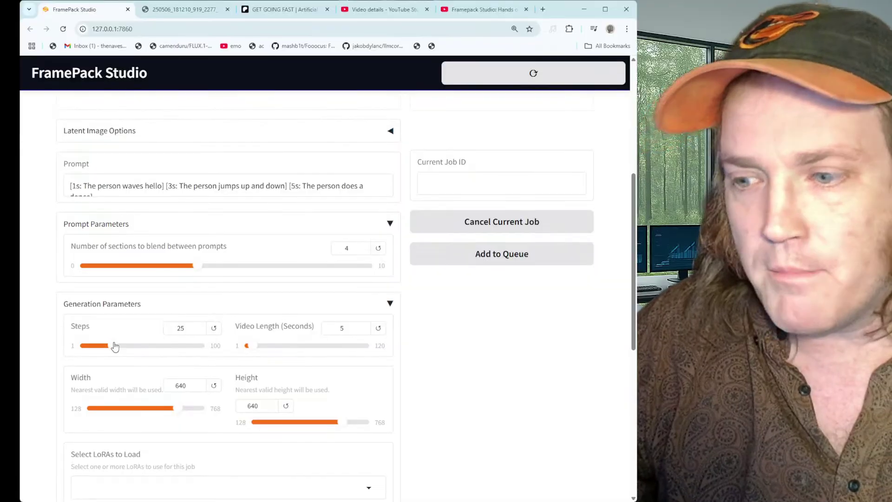
drag(114, 346, 128, 348)
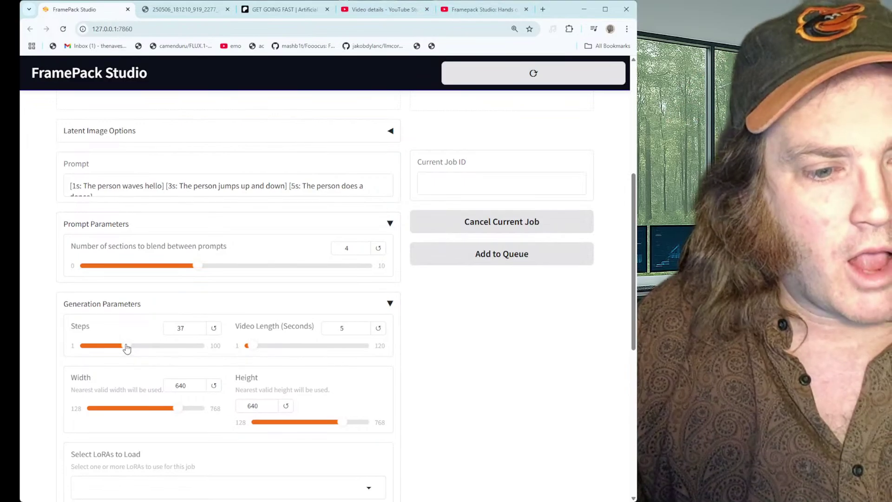
drag(125, 347, 132, 348)
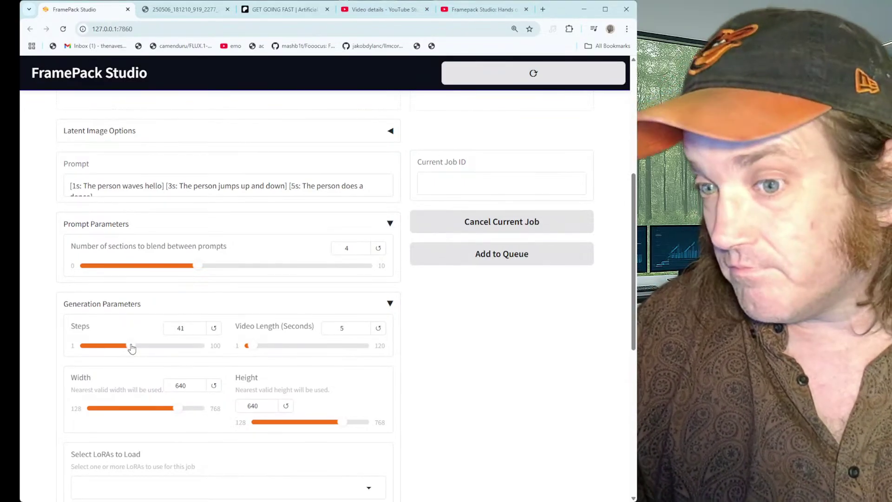
scroll(391, 214, up, 6)
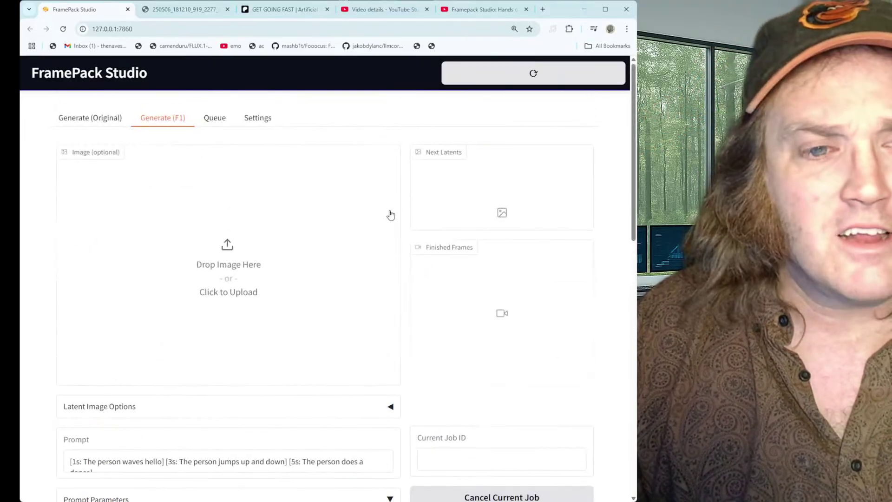
Play the Original model's finished frames of the man drinking from the can and check the running job's sampling progress
click(99, 119)
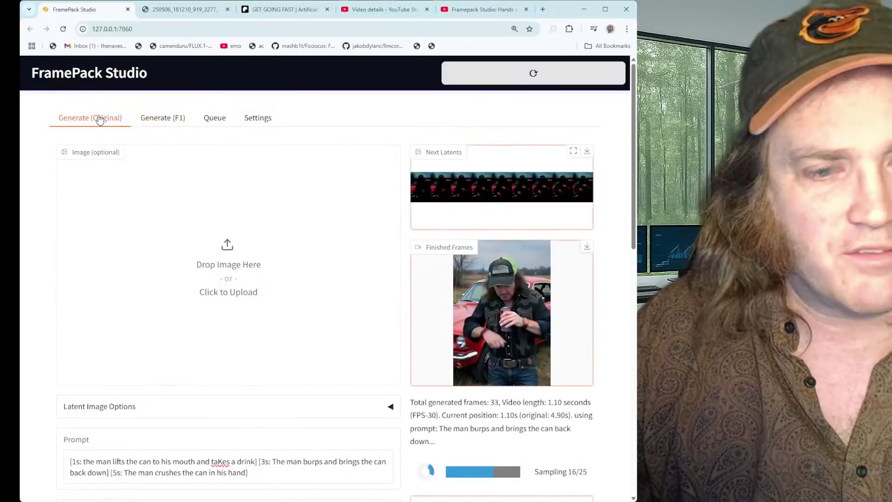
mouse_move(423, 371)
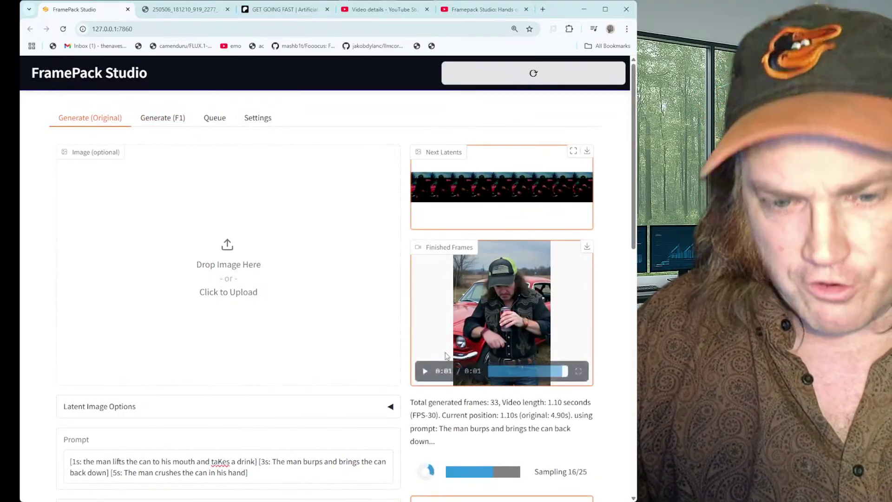
click(424, 371)
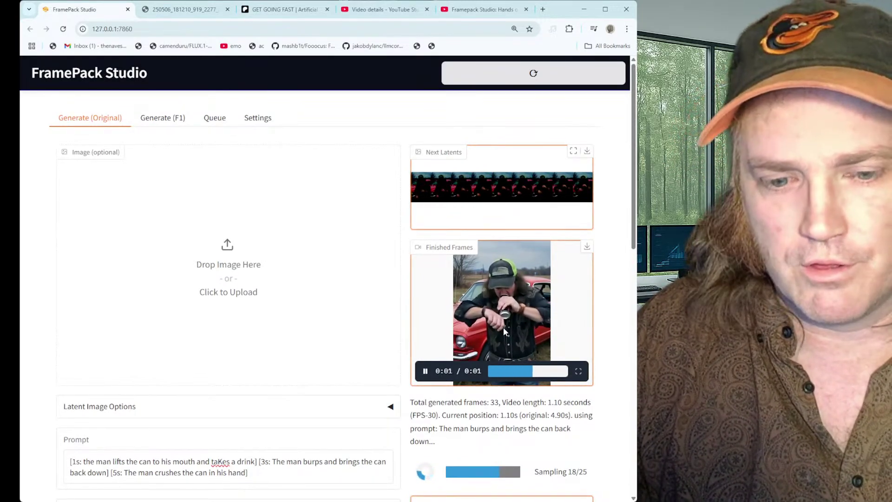
scroll(491, 319, down, 6)
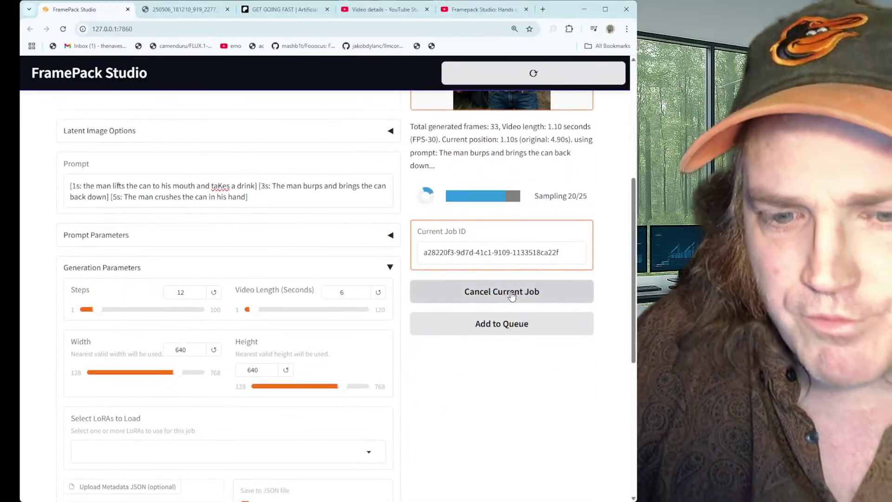
Highlight the timestamped prompt about the man with the can to compare it with the running job's current segment
scroll(170, 302, up, 2)
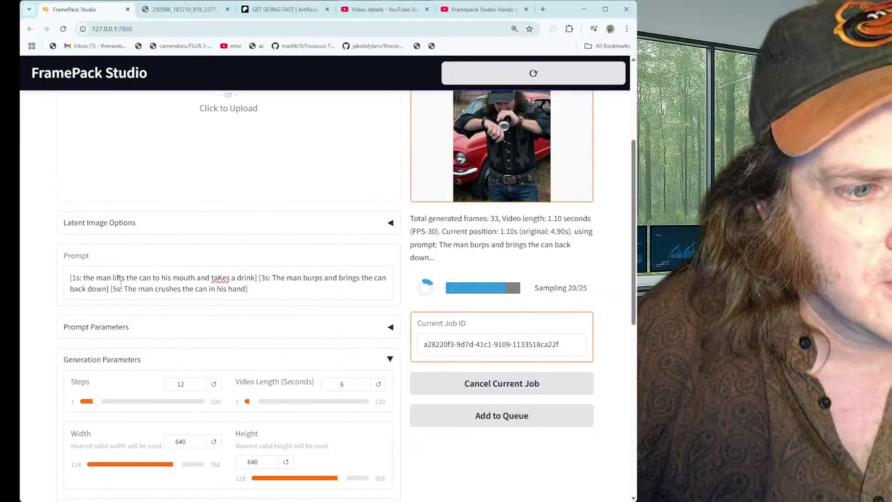
drag(239, 298, 179, 277)
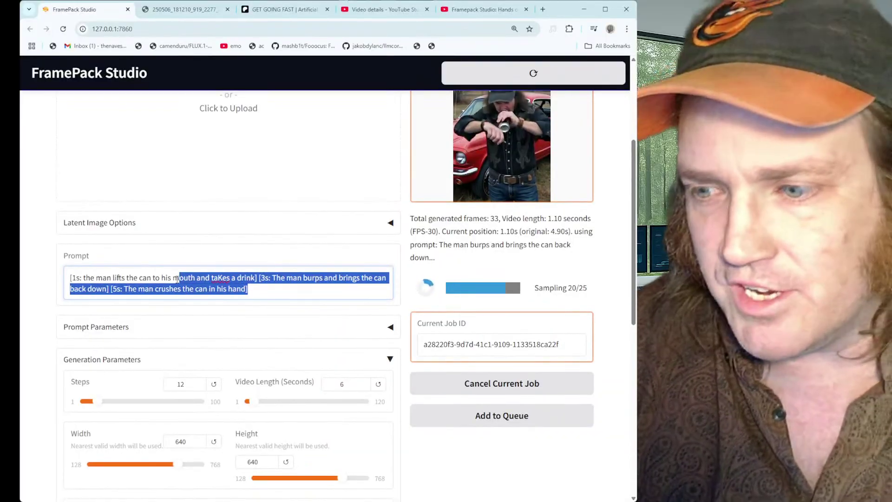
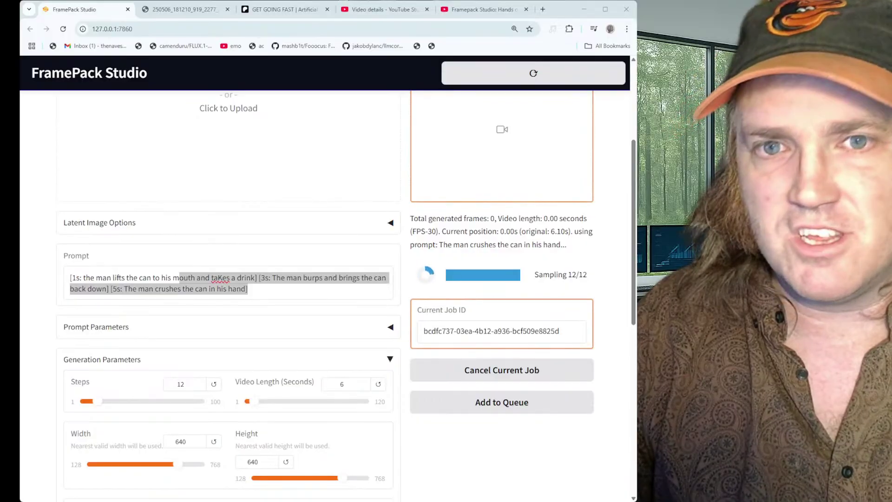
Switch to the Patreon page and look over the Framepack Studio announcement and Installer Script posts
key(alt+Tab)
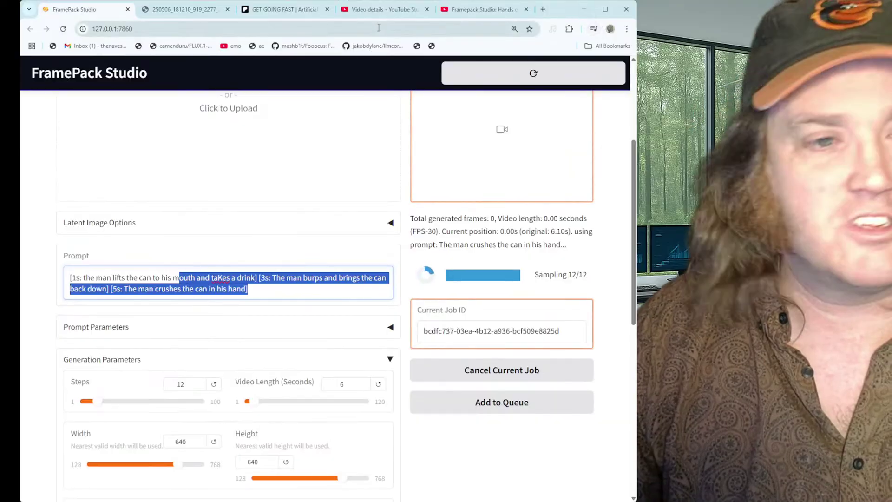
click(297, 13)
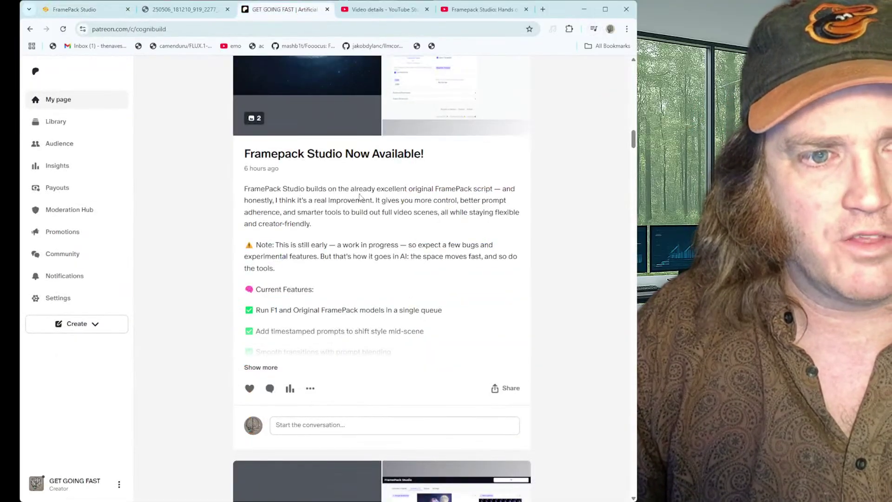
scroll(362, 210, down, 13)
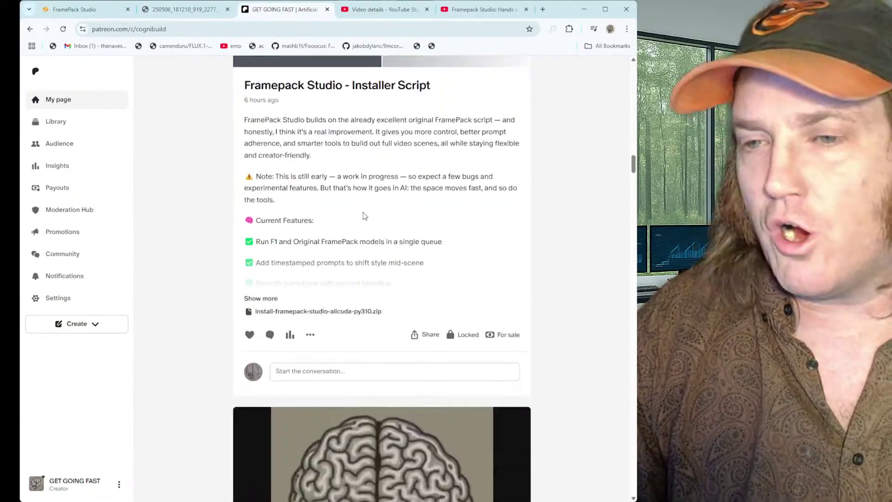
scroll(364, 216, down, 1)
scroll(362, 211, up, 1)
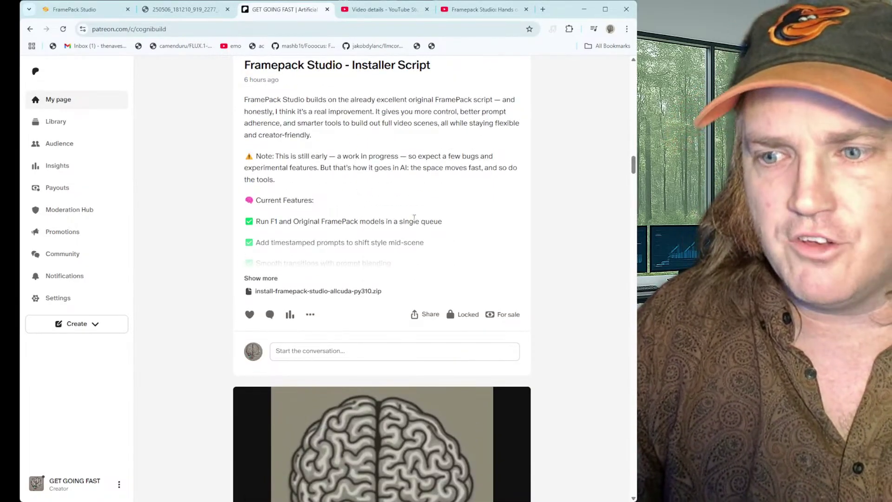
scroll(414, 218, up, 10)
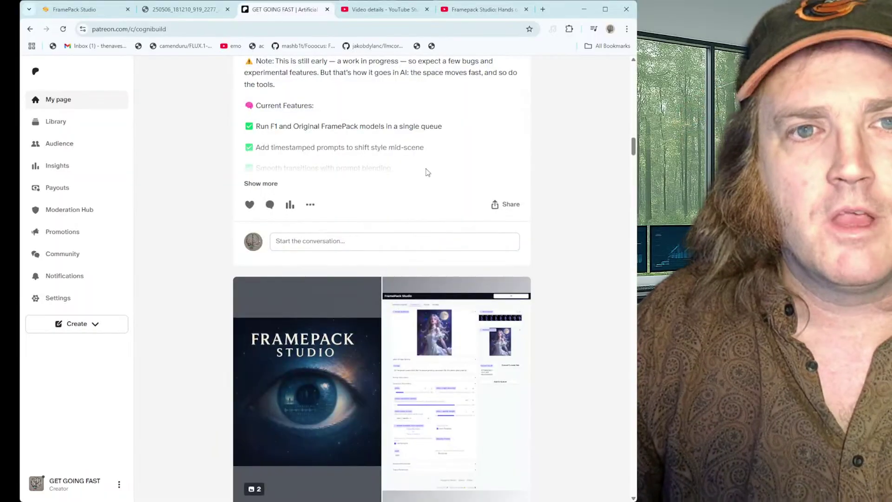
scroll(481, 185, down, 4)
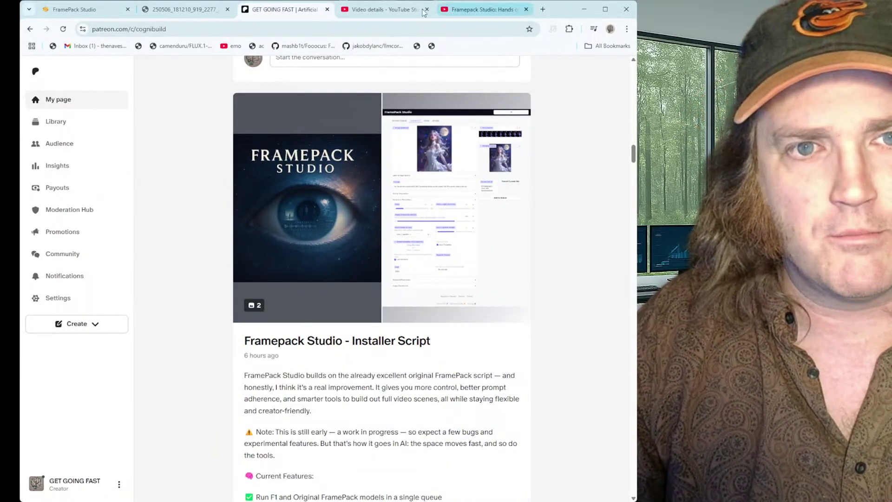
Return to FramePack Studio and compare the prompt's highlighted 1s segment with the finished frames of the man drinking
click(171, 9)
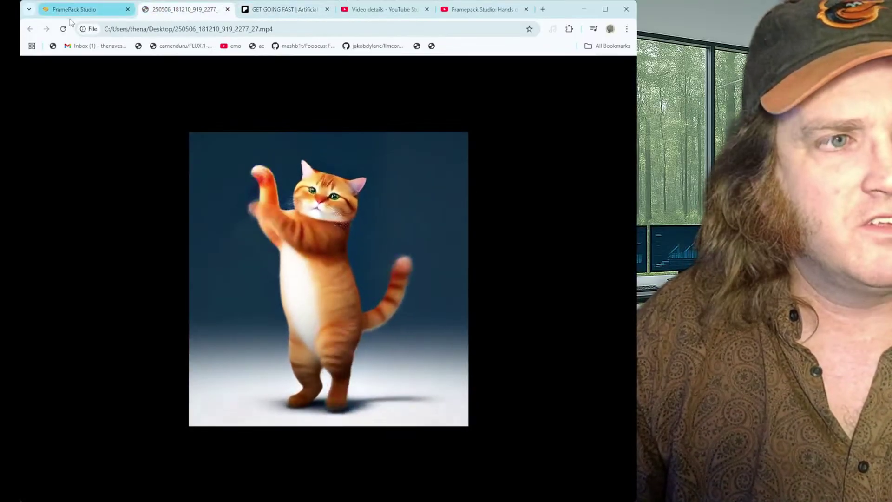
key(ctrl+shift+Tab)
scroll(625, 212, up, 2)
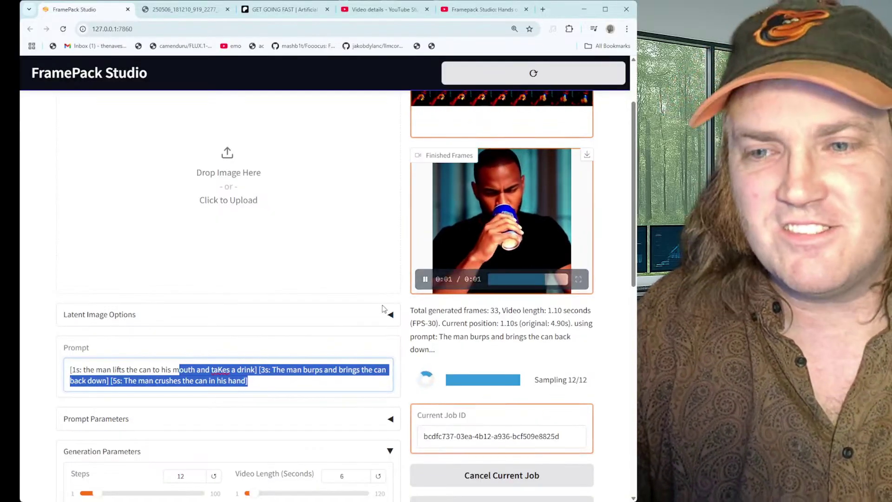
click(259, 369)
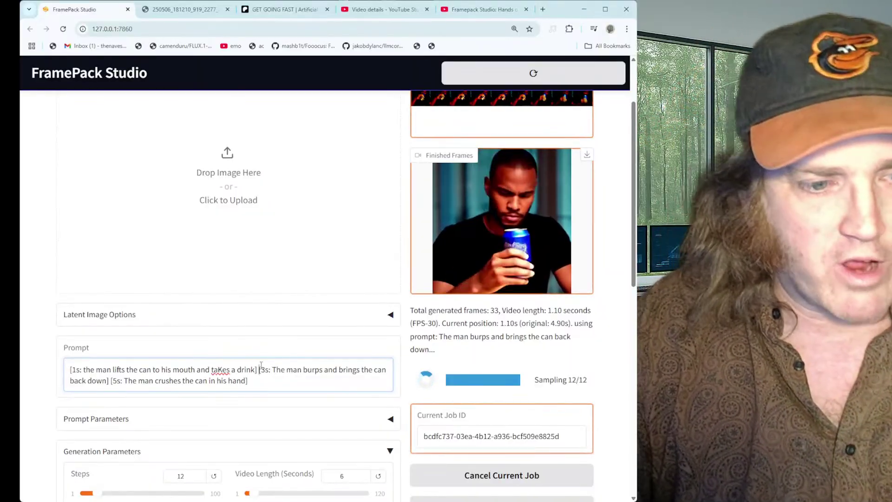
drag(257, 370, 48, 372)
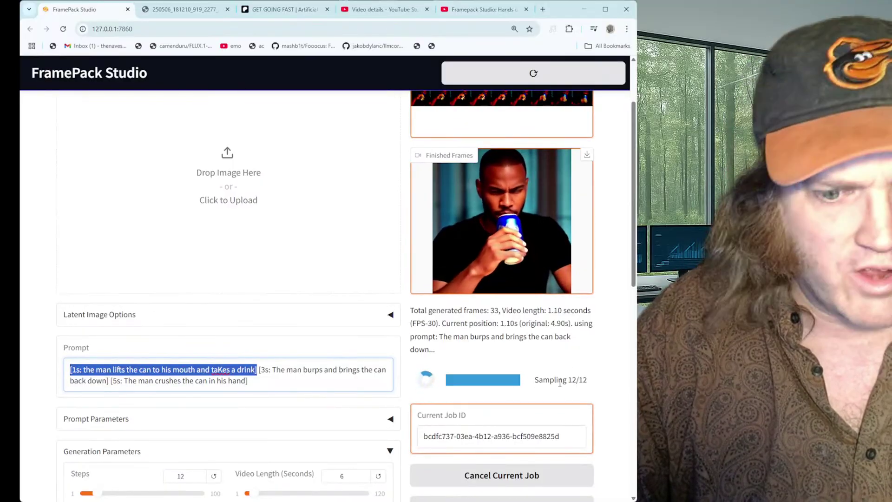
scroll(561, 387, down, 2)
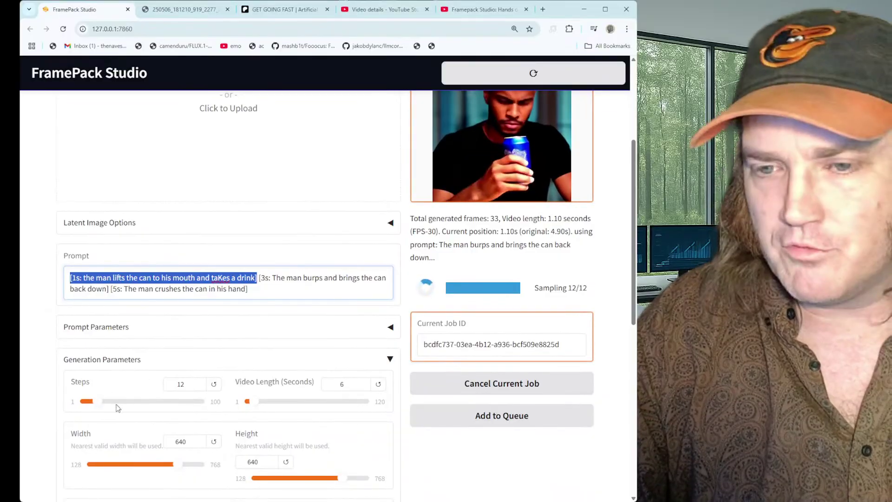
scroll(437, 283, up, 2)
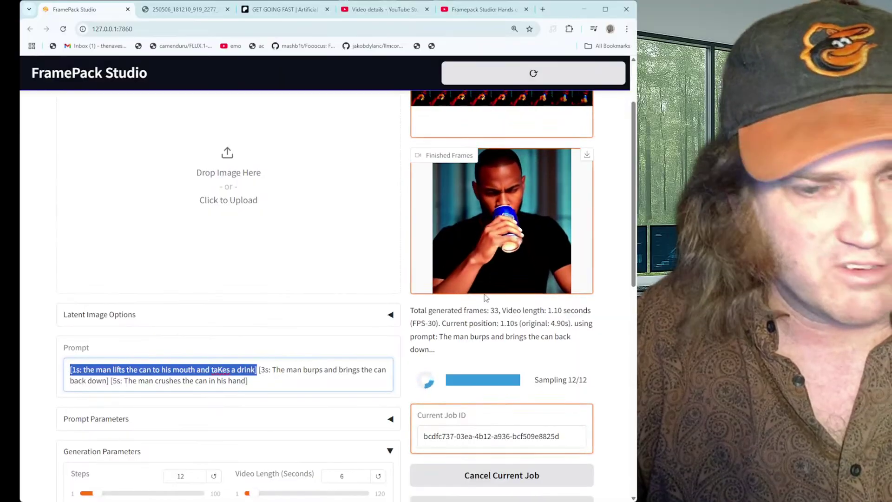
mouse_move(498, 264)
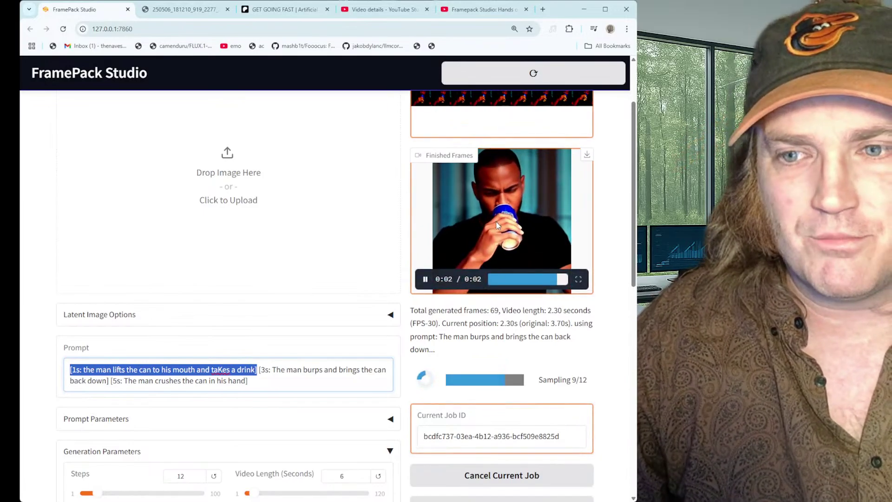
Set both the width and height of the Original model's video to 320 in the generation parameters
scroll(362, 302, down, 2)
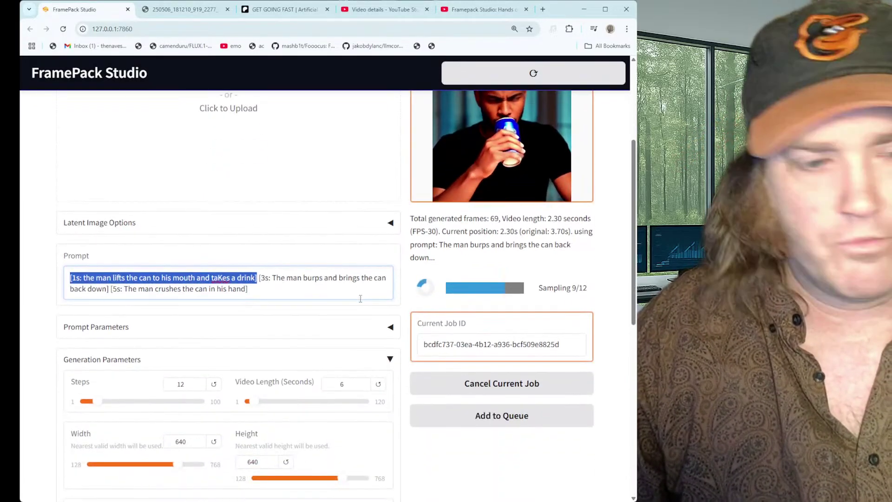
scroll(362, 303, down, 2)
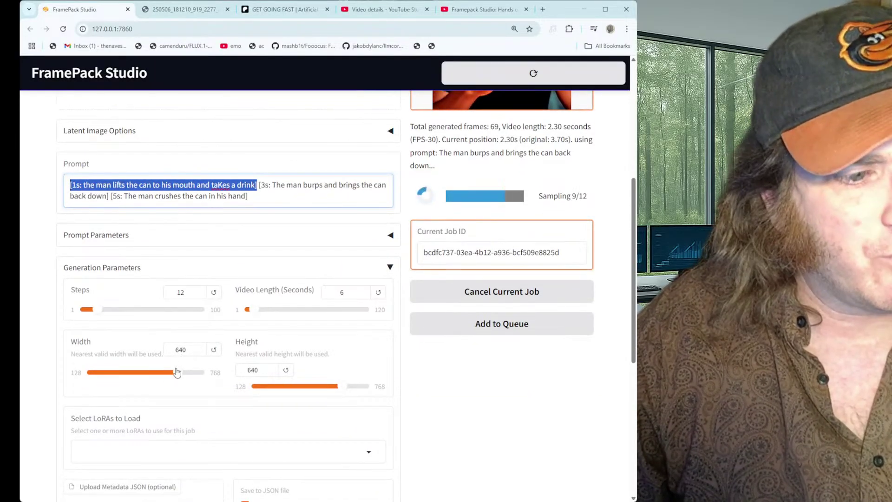
drag(180, 378, 164, 379)
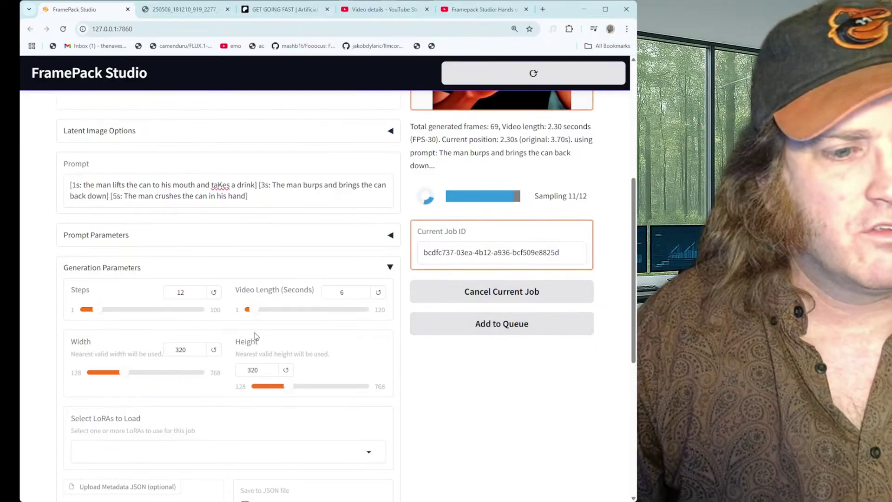
Play the longer finished clip of the man drinking and check it against the burp and can-crushing prompt segments
scroll(378, 297, up, 6)
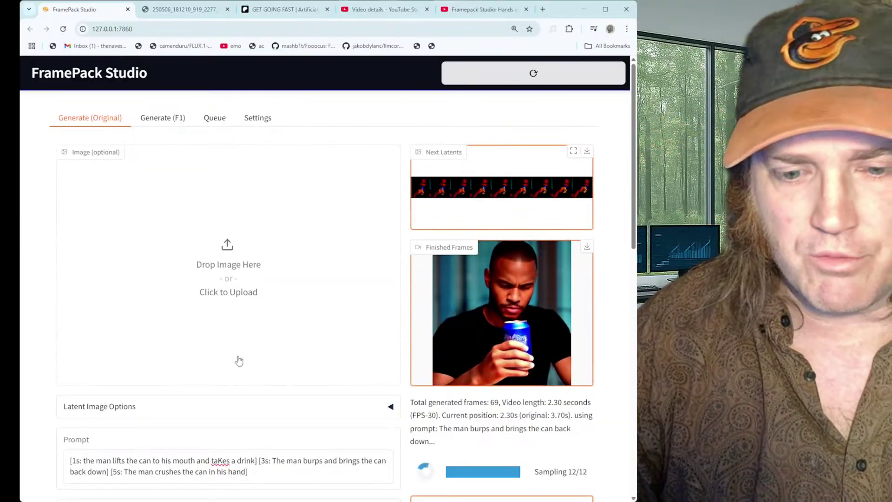
mouse_move(495, 354)
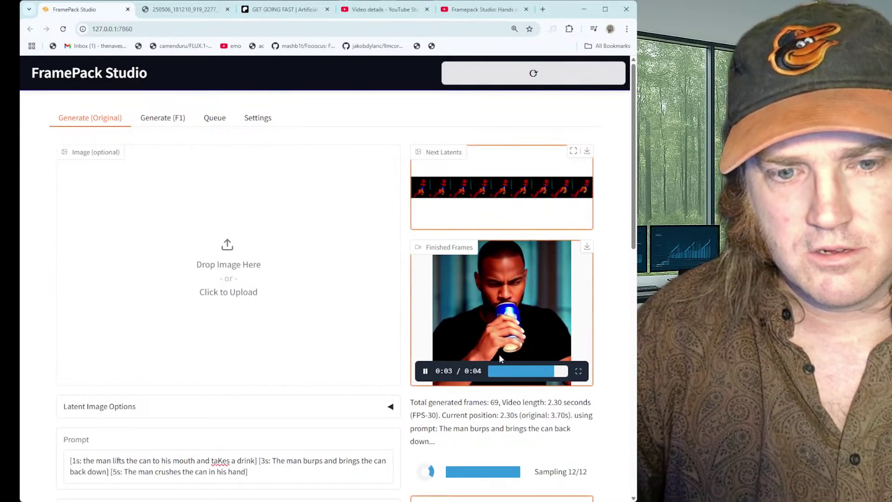
scroll(444, 372, down, 2)
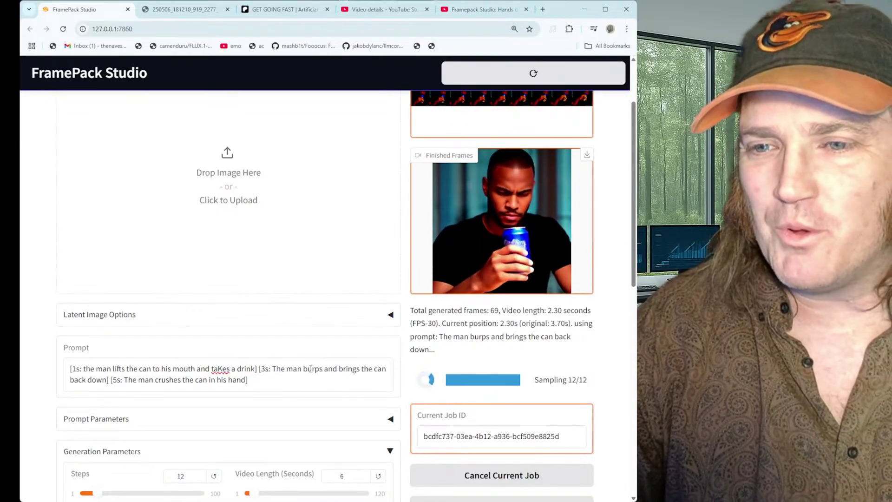
scroll(307, 356, up, 2)
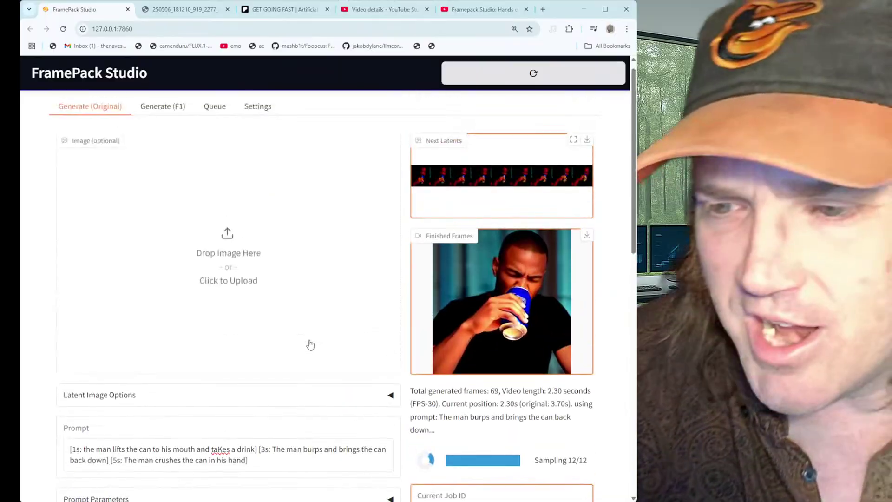